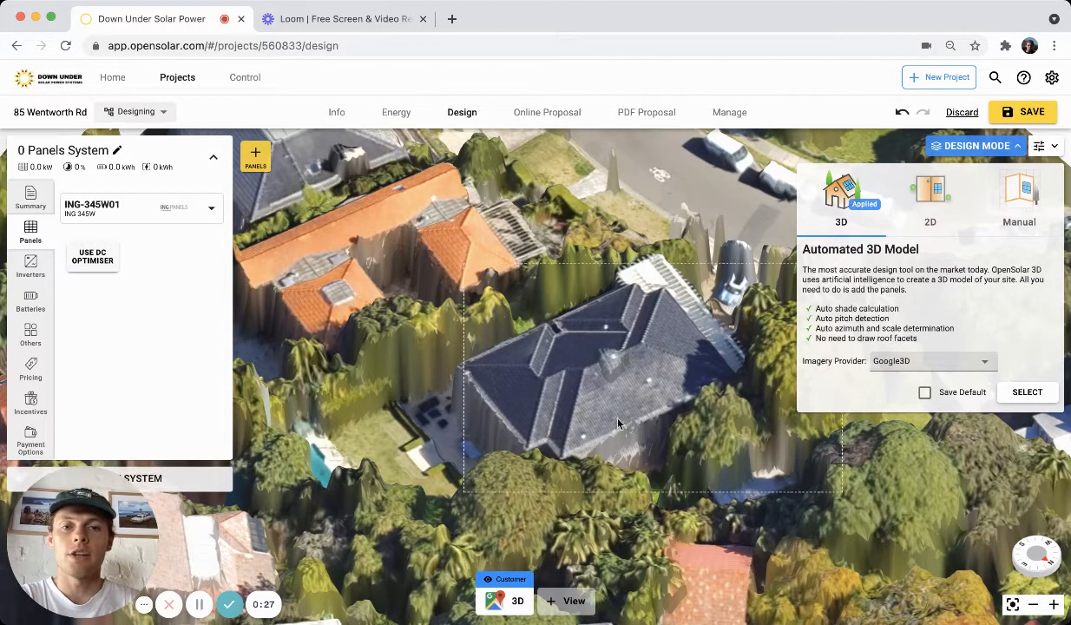
Apply the Google3D automated 3D model as the design imagery.
{"action": "right_click_drag", "start_coordinate": [639, 412], "coordinate": [658, 432]}
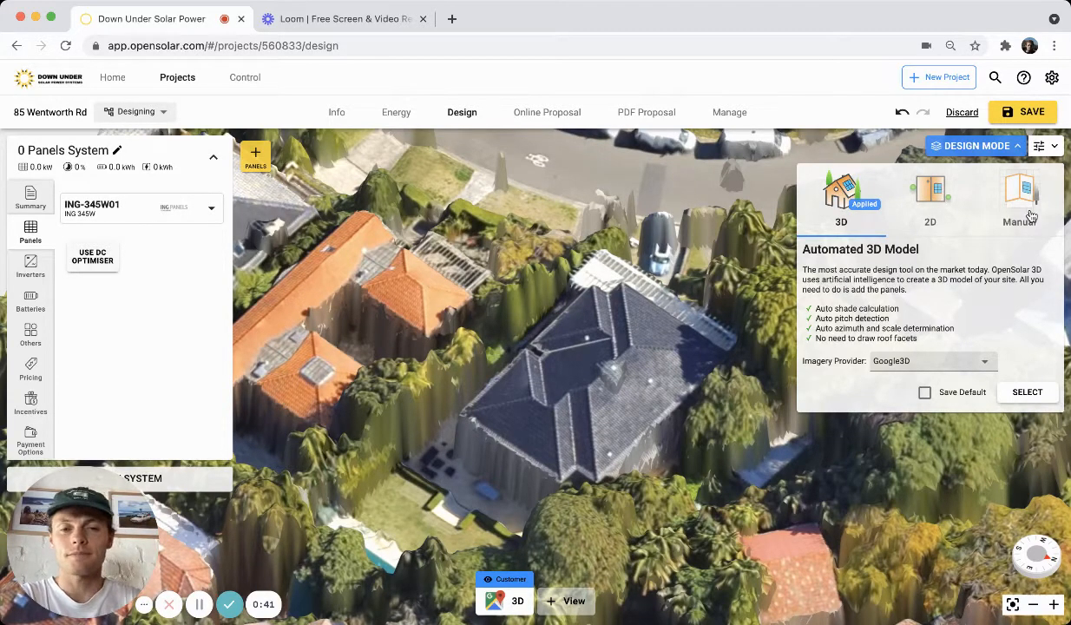
{"action": "left_click", "coordinate": [1029, 392]}
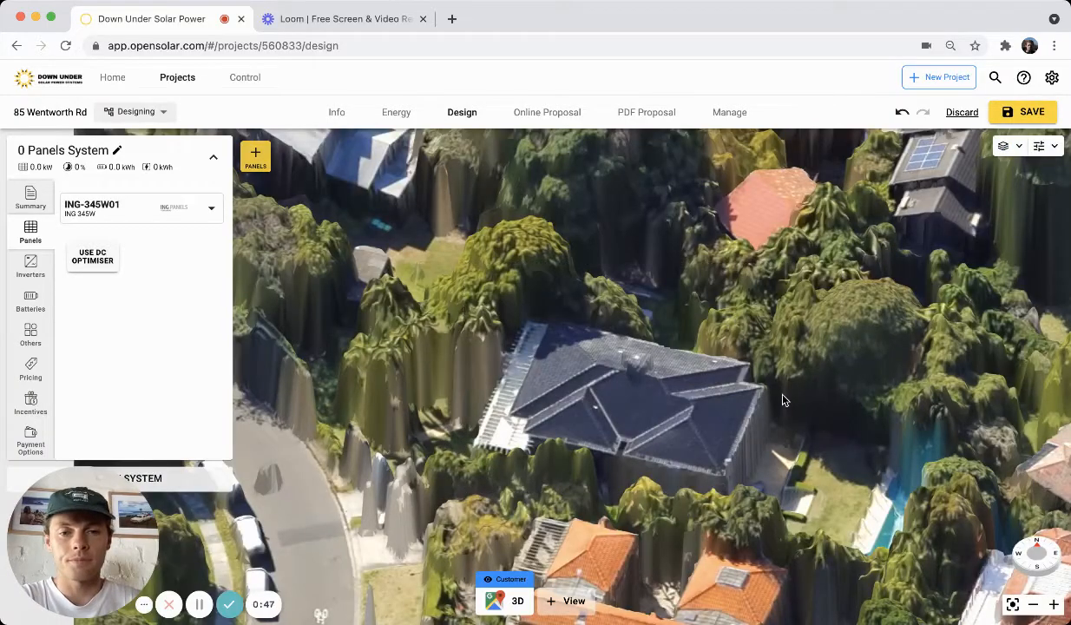
Add a first panel group of about 12 modules on the front main roof face.
{"action": "left_click_drag", "start_coordinate": [783, 395], "coordinate": [588, 404]}
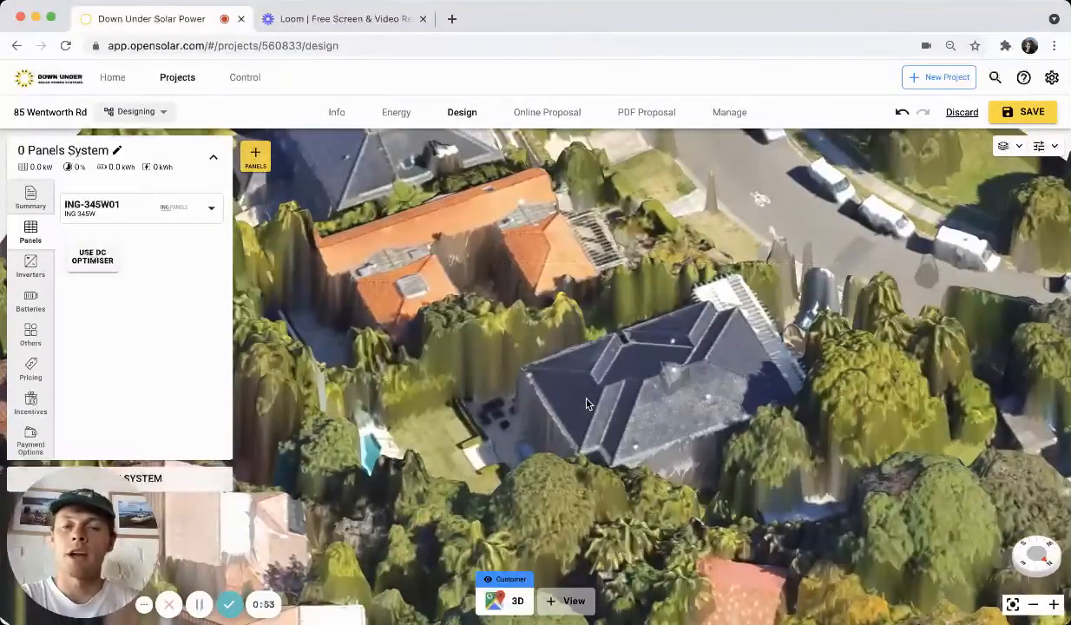
{"action": "left_click_drag", "start_coordinate": [673, 415], "coordinate": [757, 414]}
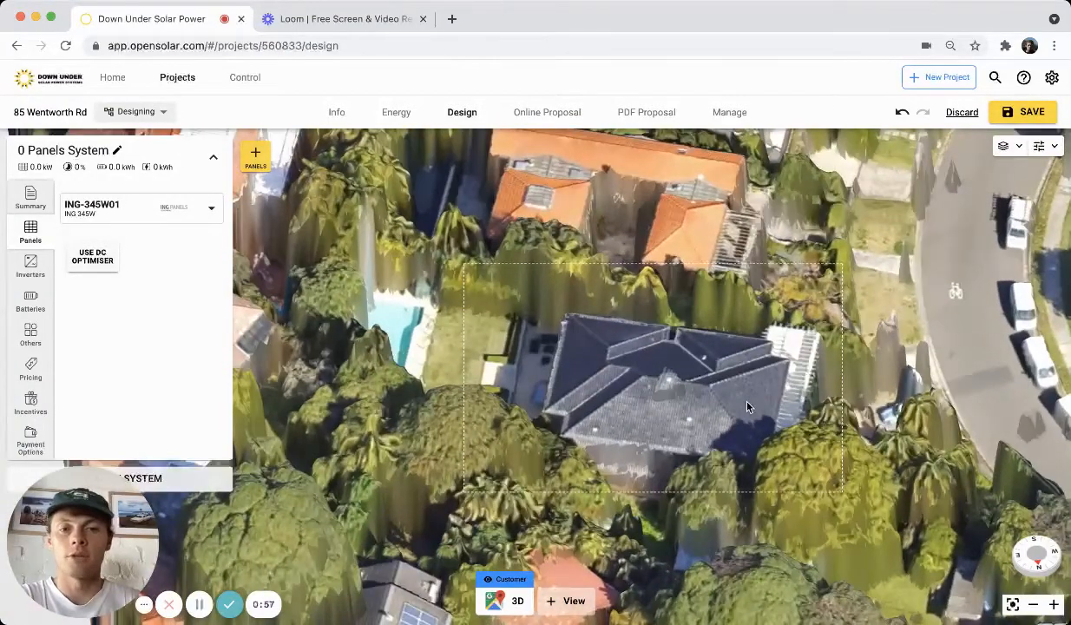
{"action": "left_click", "coordinate": [777, 417]}
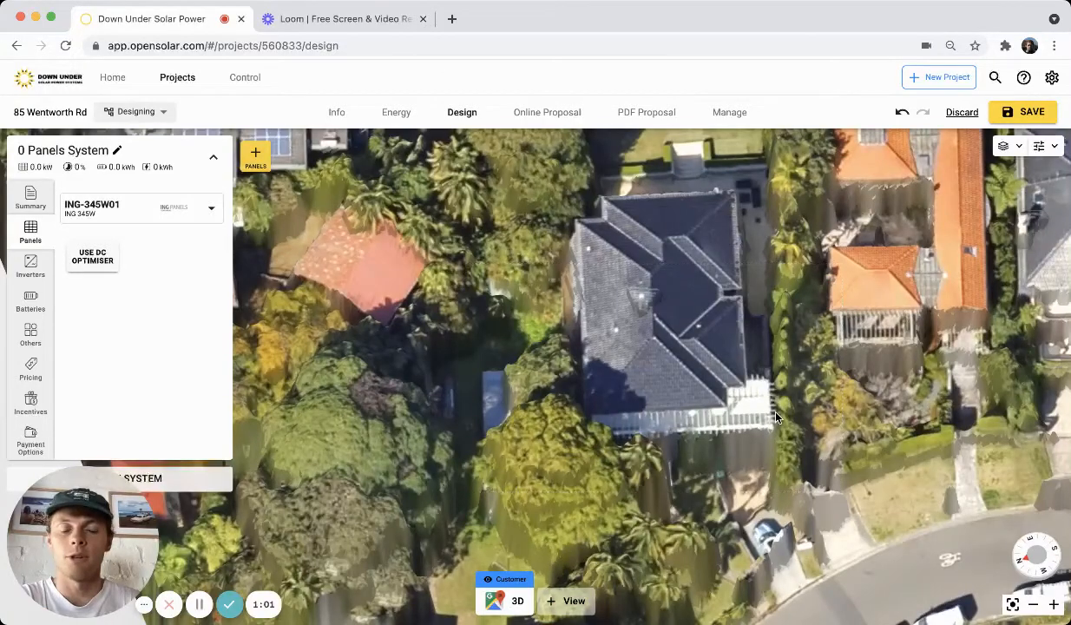
{"action": "left_click_drag", "start_coordinate": [600, 378], "coordinate": [788, 362]}
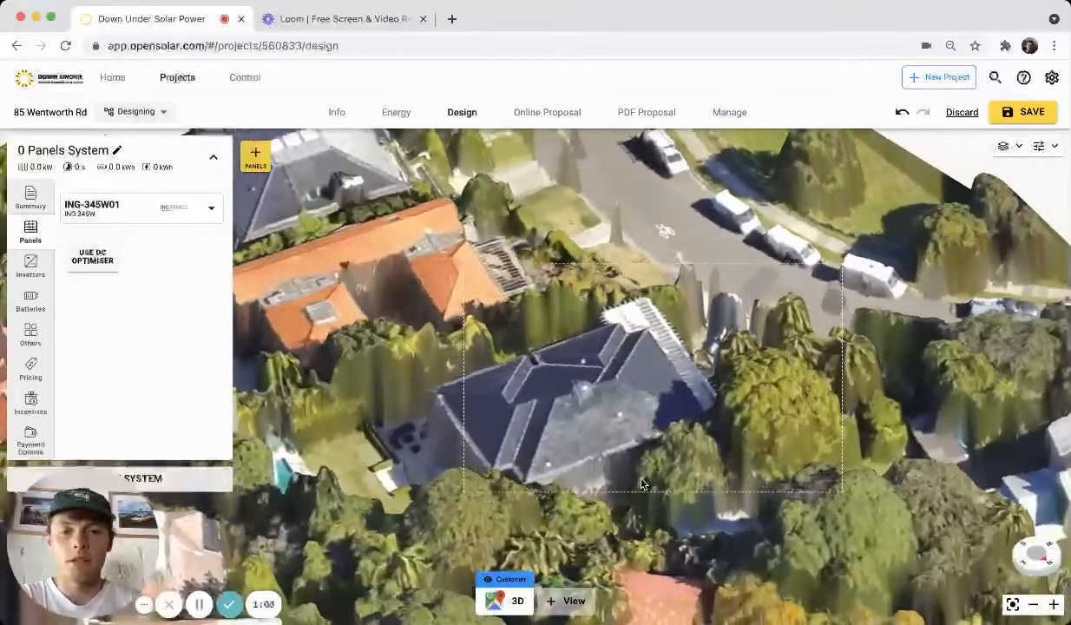
{"action": "left_click_drag", "start_coordinate": [653, 475], "coordinate": [702, 464]}
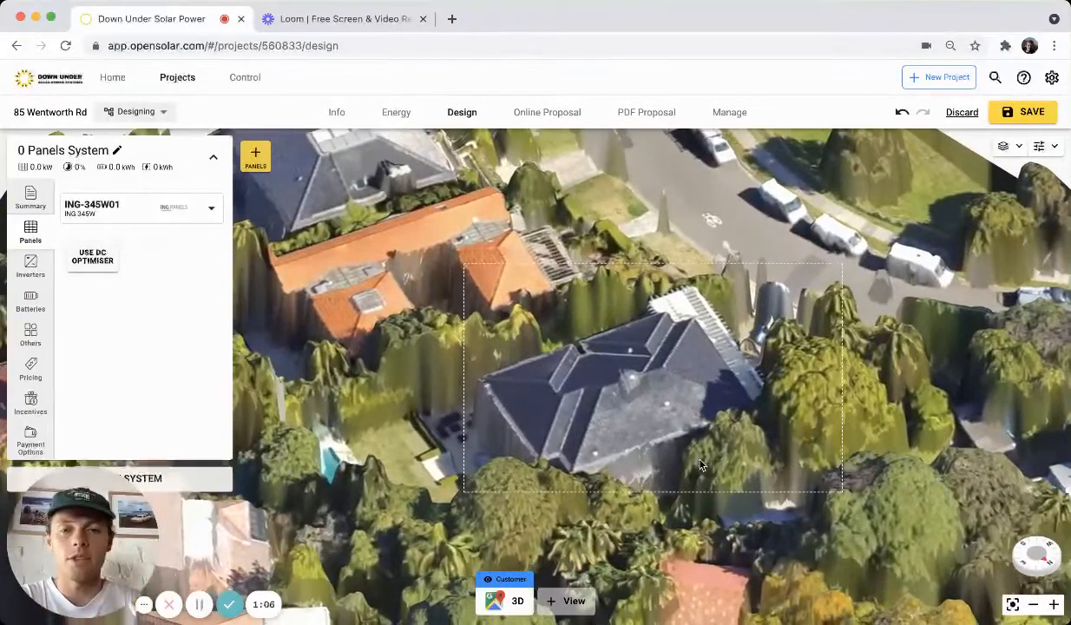
{"action": "left_click", "coordinate": [256, 158]}
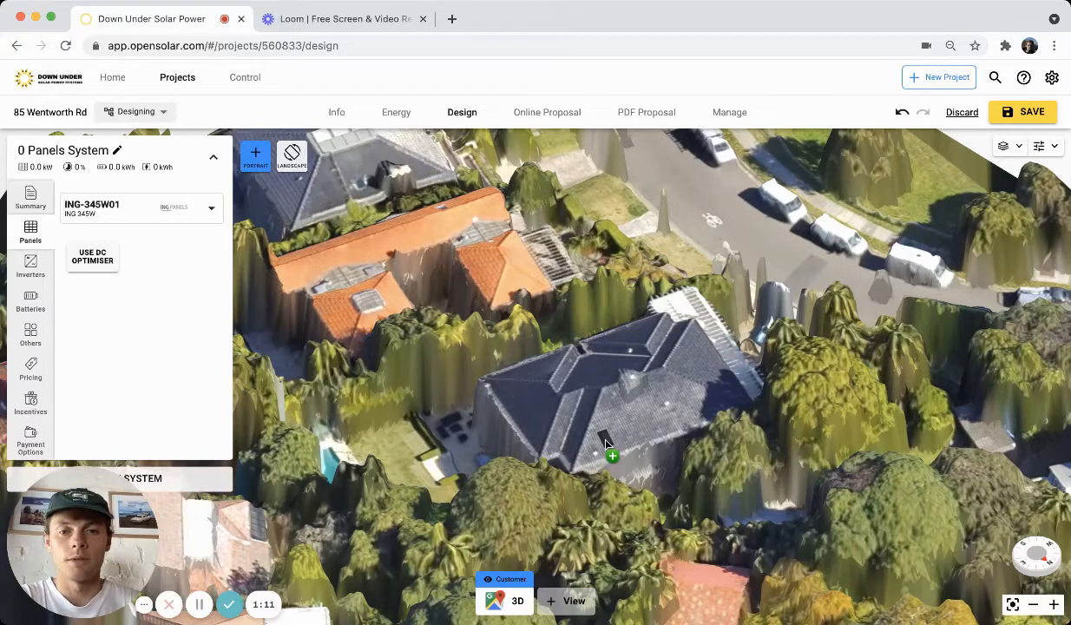
{"action": "left_click_drag", "start_coordinate": [605, 443], "coordinate": [650, 408]}
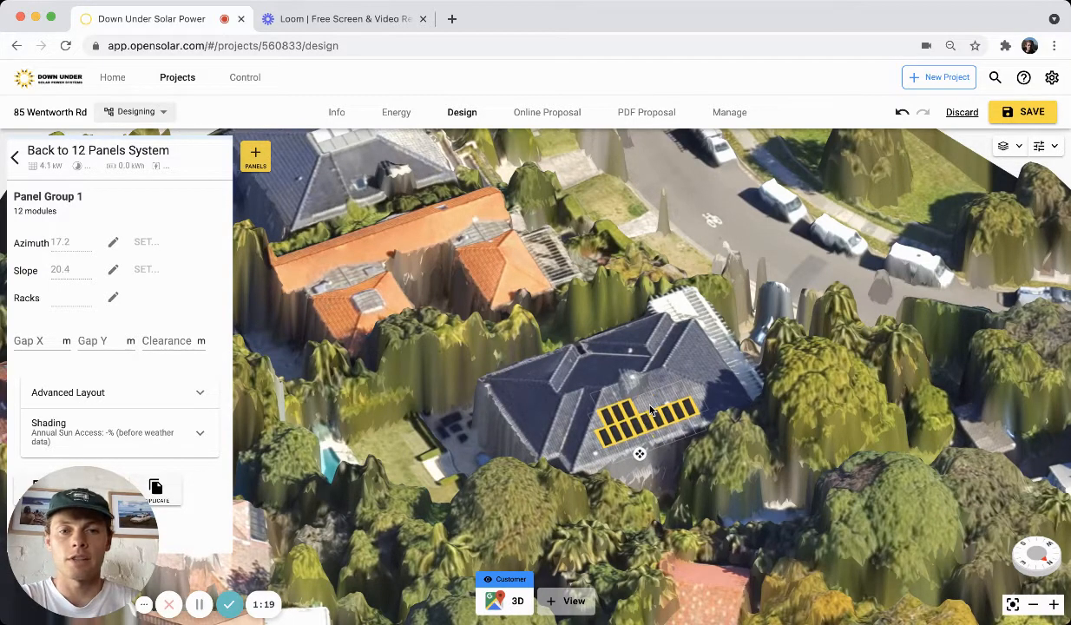
Add two more modules to the end of the first panel group.
{"action": "left_click", "coordinate": [670, 400]}
{"action": "left_click", "coordinate": [682, 397]}
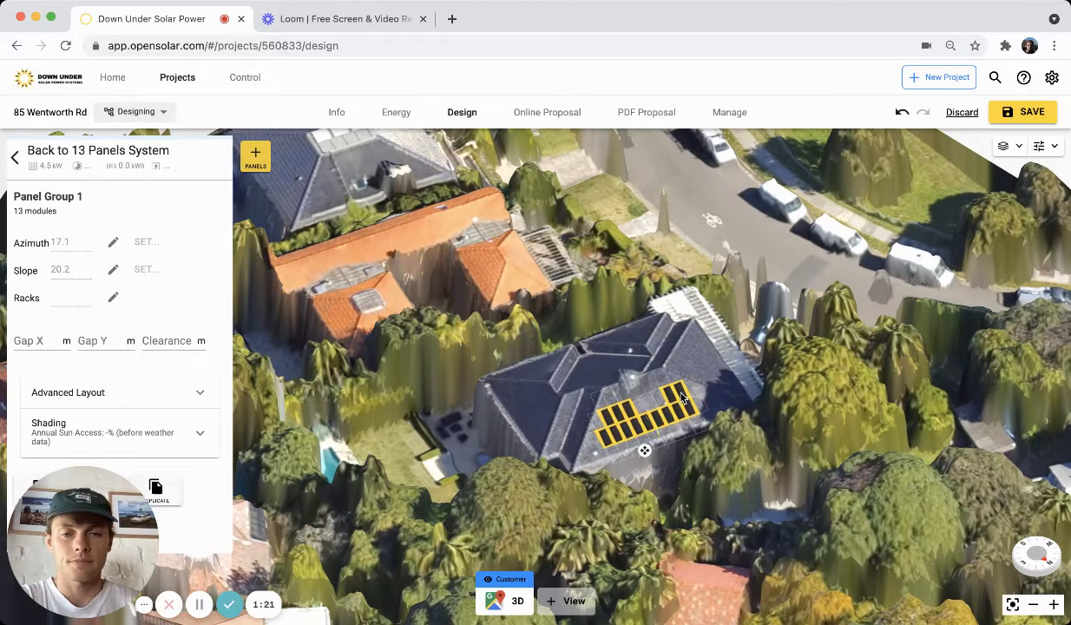
{"action": "right_click_drag", "start_coordinate": [738, 400], "coordinate": [317, 224]}
Place a second panel group of 7 modules on the west-facing roof section.
{"action": "left_click", "coordinate": [255, 155]}
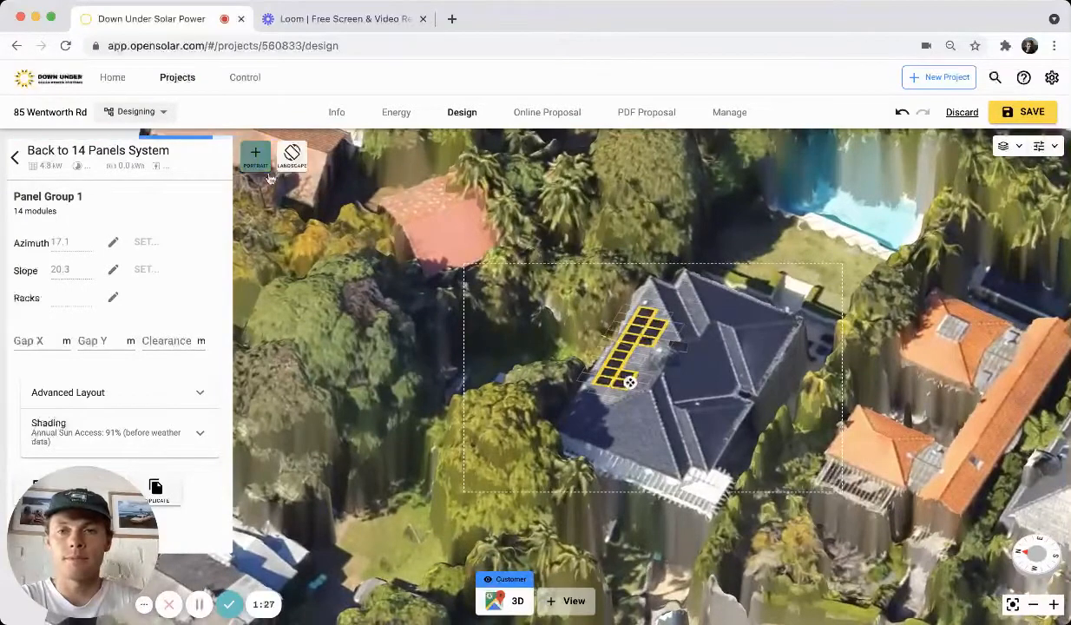
{"action": "left_click", "coordinate": [602, 431]}
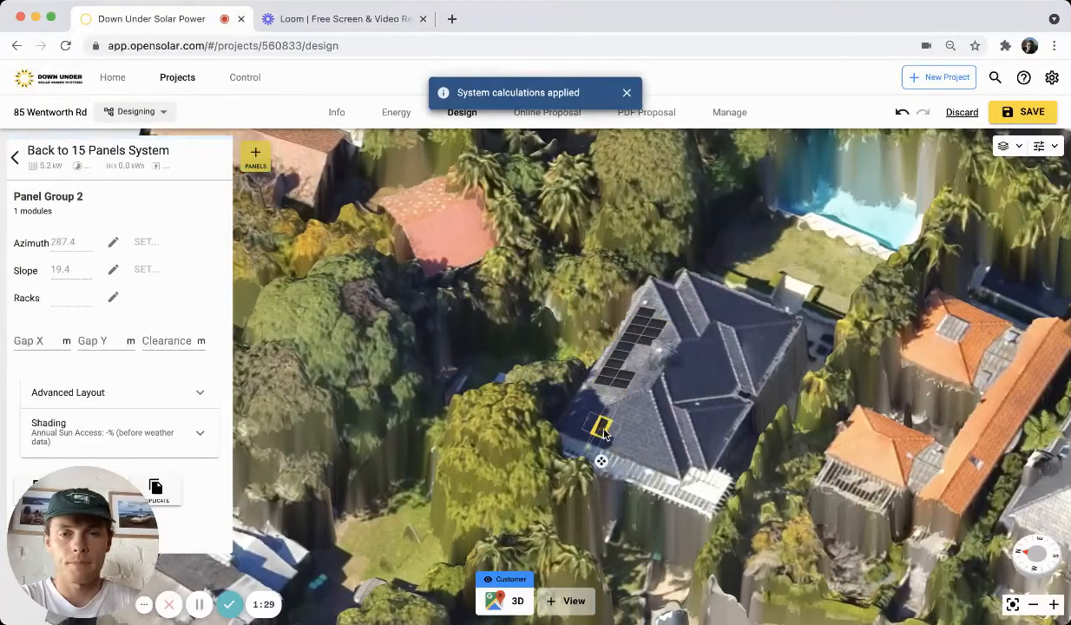
{"action": "left_click_drag", "start_coordinate": [609, 433], "coordinate": [631, 421]}
{"action": "right_click_drag", "start_coordinate": [631, 422], "coordinate": [640, 394]}
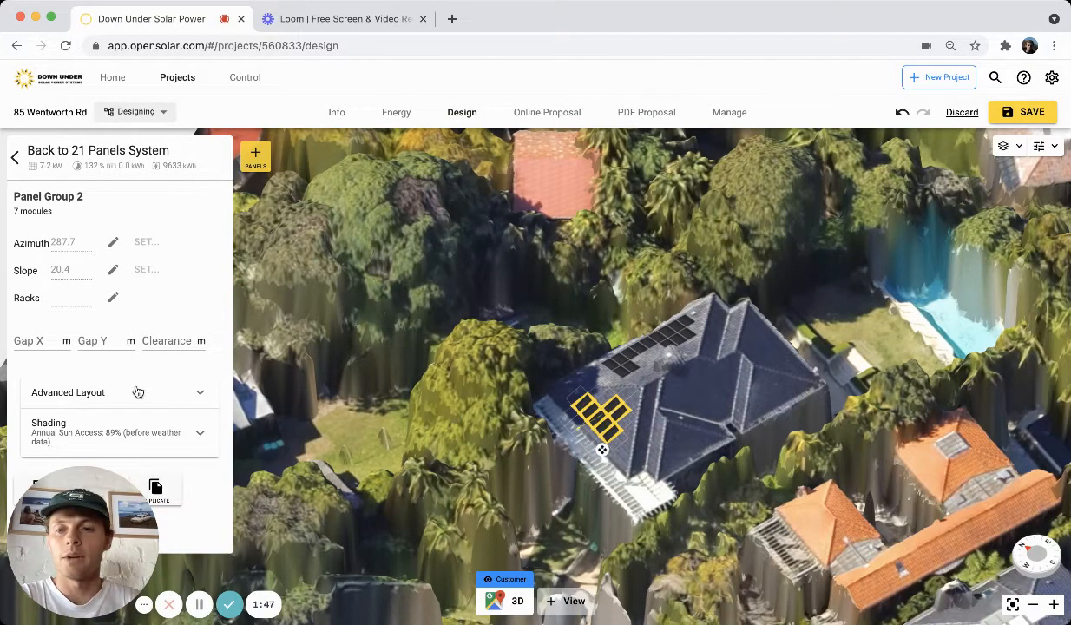
Open the second panel group's shading details and display the sun rays from the shading table.
{"action": "left_click", "coordinate": [187, 436]}
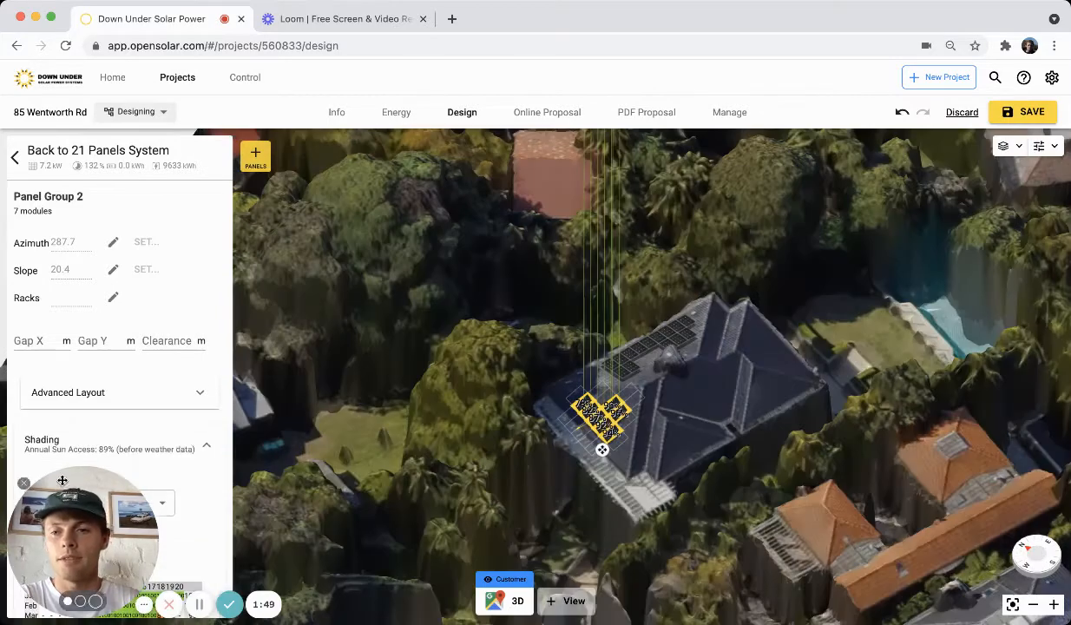
{"action": "left_click_drag", "start_coordinate": [63, 480], "coordinate": [311, 505]}
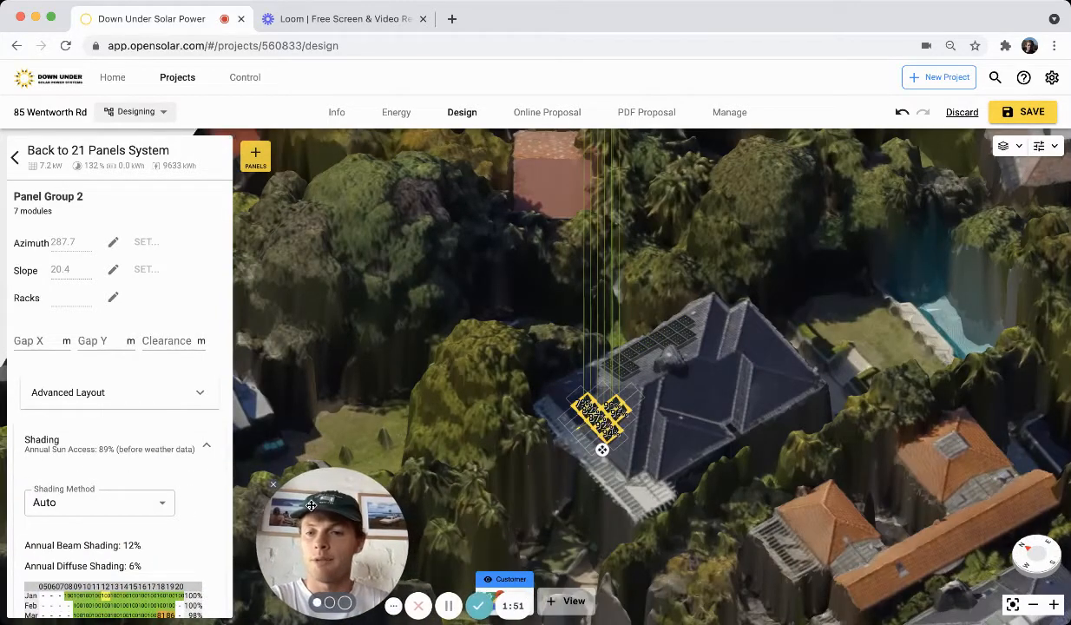
{"action": "scroll", "coordinate": [118, 512], "scroll_direction": "down", "scroll_amount": 5}
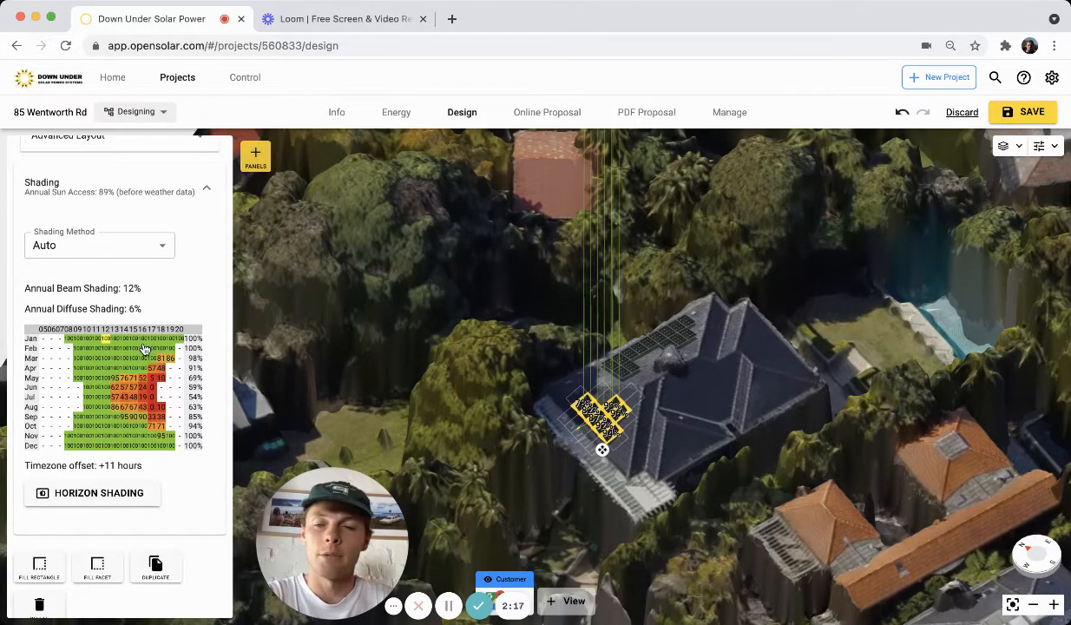
{"action": "left_click", "coordinate": [126, 381]}
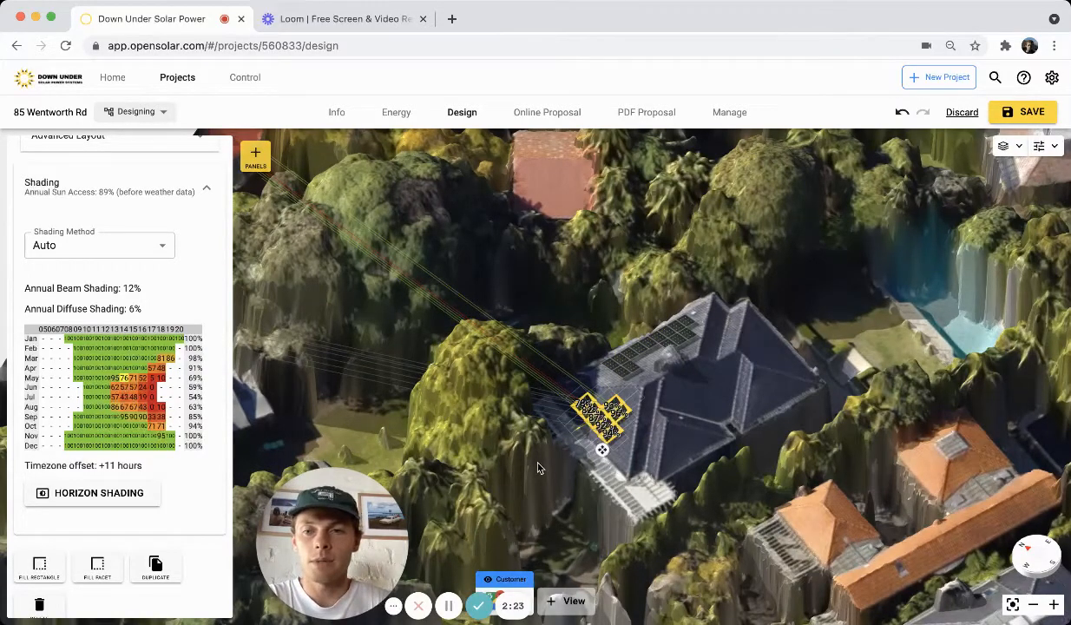
Zoom in on the second panel group to inspect the per-panel shading percentages, then zoom back out.
{"action": "left_click", "coordinate": [1053, 604]}
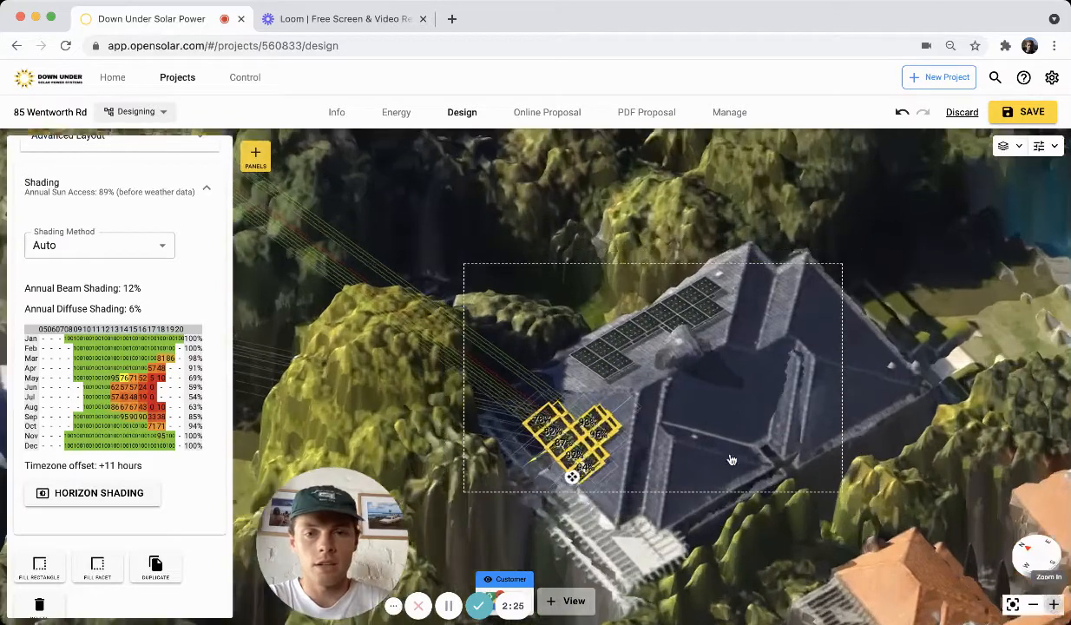
{"action": "left_click_drag", "start_coordinate": [739, 444], "coordinate": [781, 414]}
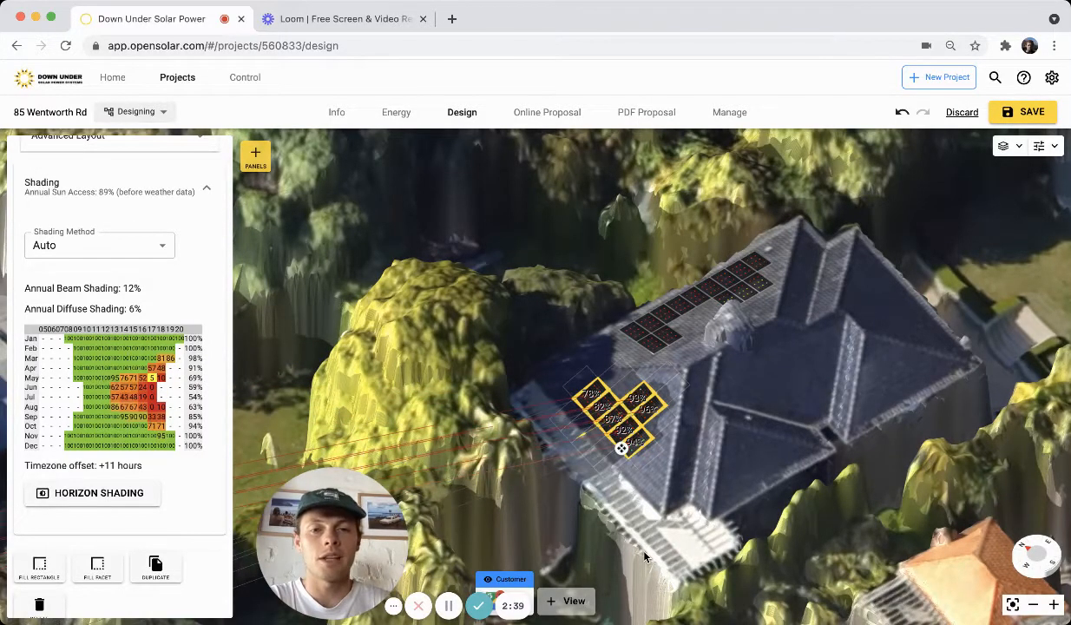
{"action": "mouse_move", "coordinate": [644, 556]}
{"action": "right_mouse_down"}
{"action": "mouse_move", "coordinate": [611, 555]}
{"action": "mouse_move", "coordinate": [633, 556]}
{"action": "right_mouse_up"}
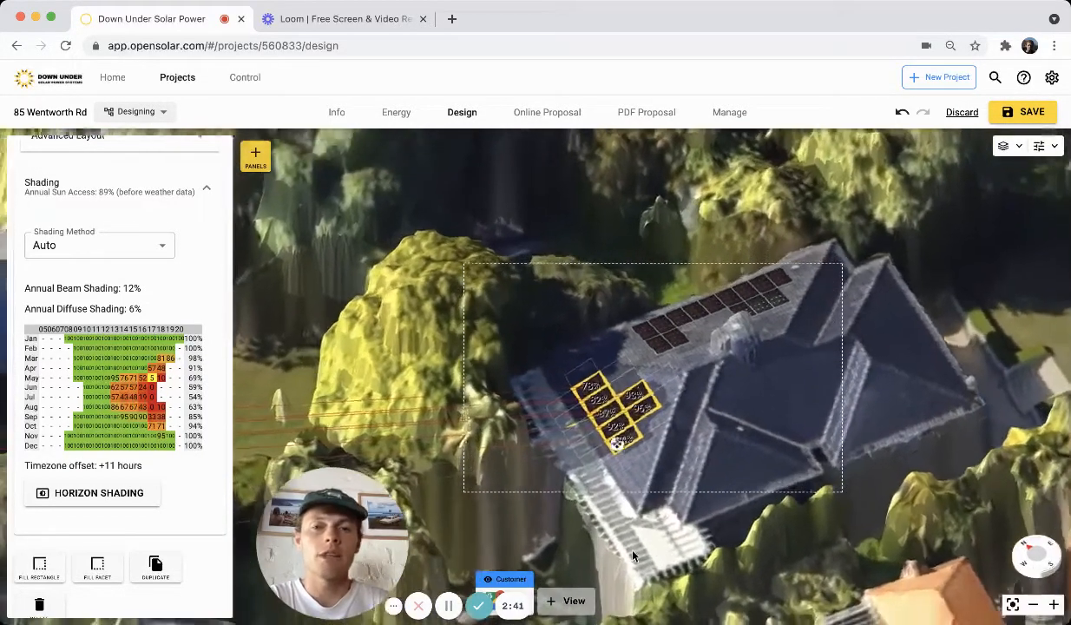
{"action": "left_click", "coordinate": [1053, 605]}
{"action": "left_click", "coordinate": [1053, 608]}
{"action": "left_click", "coordinate": [1052, 608]}
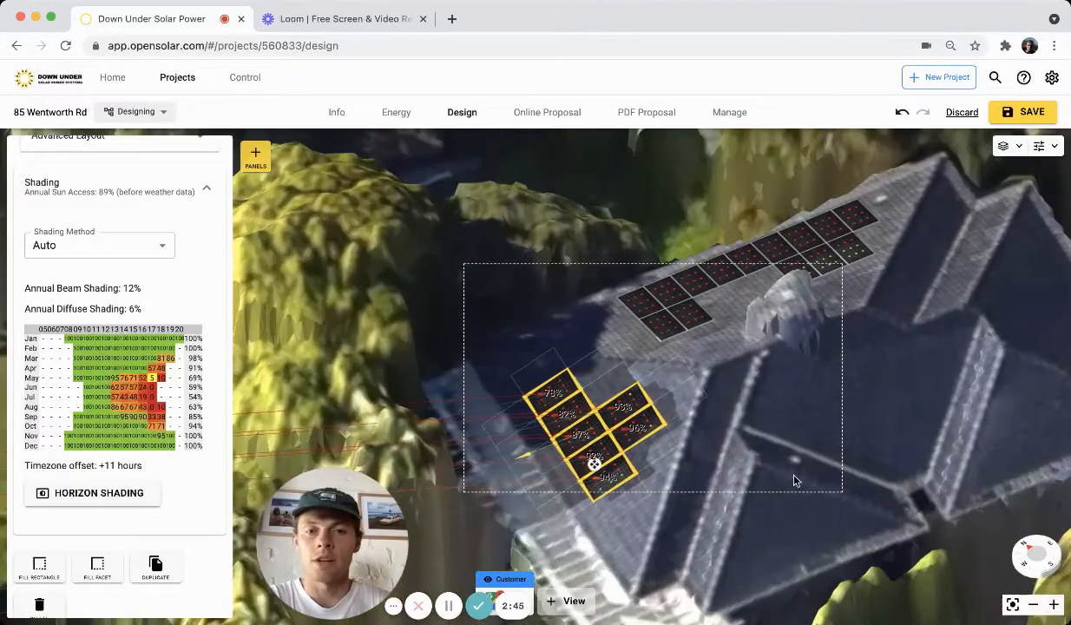
{"action": "left_click_drag", "start_coordinate": [795, 474], "coordinate": [850, 447]}
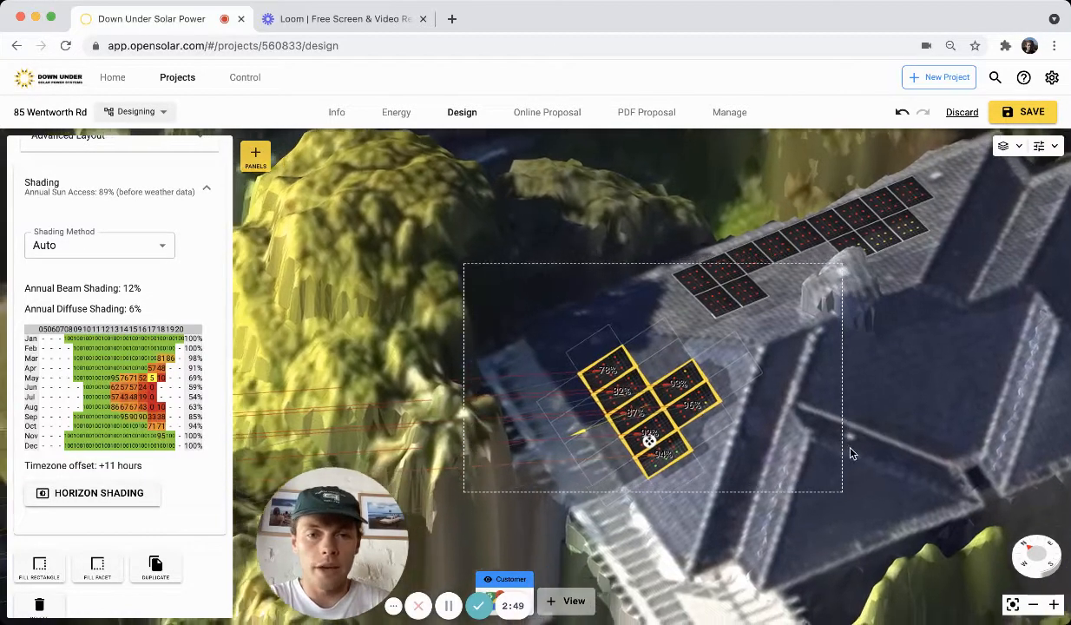
{"action": "left_click", "coordinate": [1053, 605]}
{"action": "left_click", "coordinate": [1053, 605]}
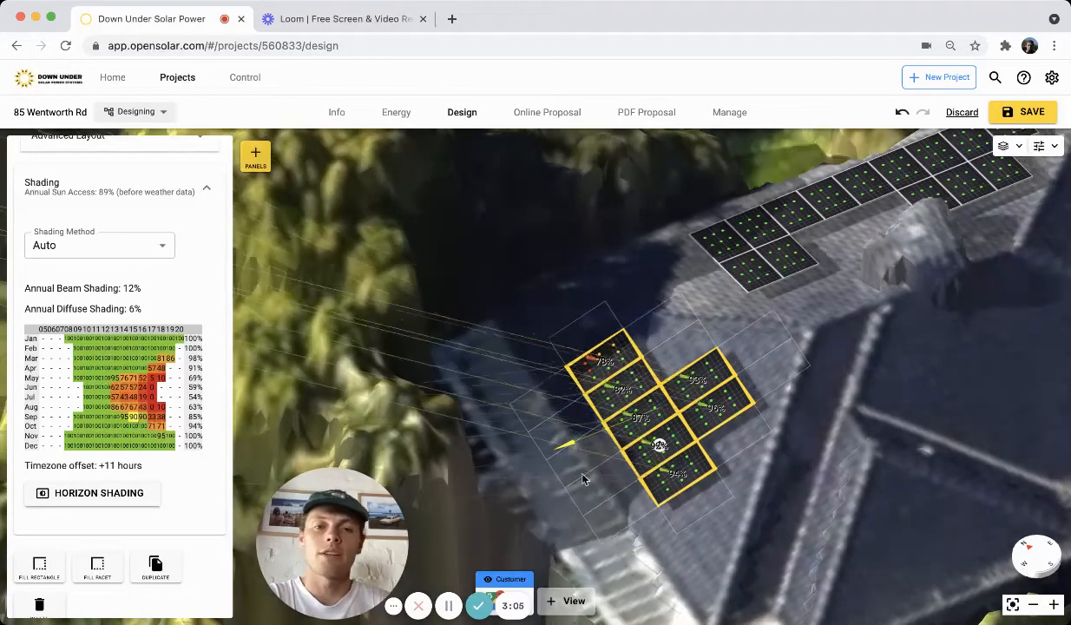
{"action": "left_click", "coordinate": [1033, 605]}
{"action": "left_click", "coordinate": [1034, 608]}
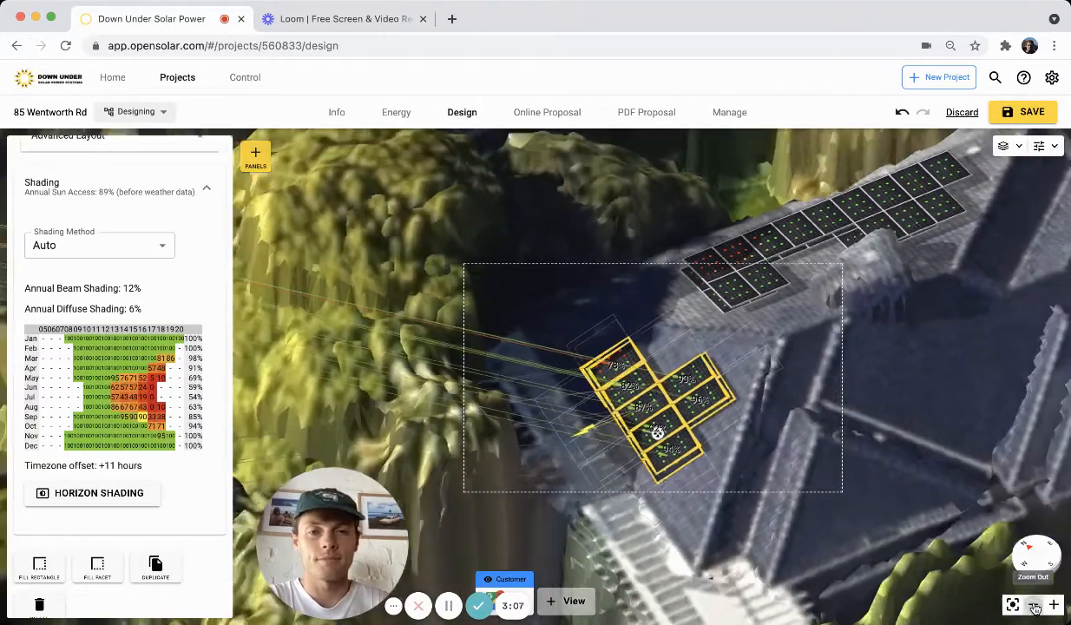
{"action": "left_click", "coordinate": [1035, 607]}
{"action": "left_click", "coordinate": [1035, 607]}
{"action": "left_click", "coordinate": [1034, 607]}
{"action": "left_click", "coordinate": [1034, 608]}
{"action": "left_click", "coordinate": [1034, 608]}
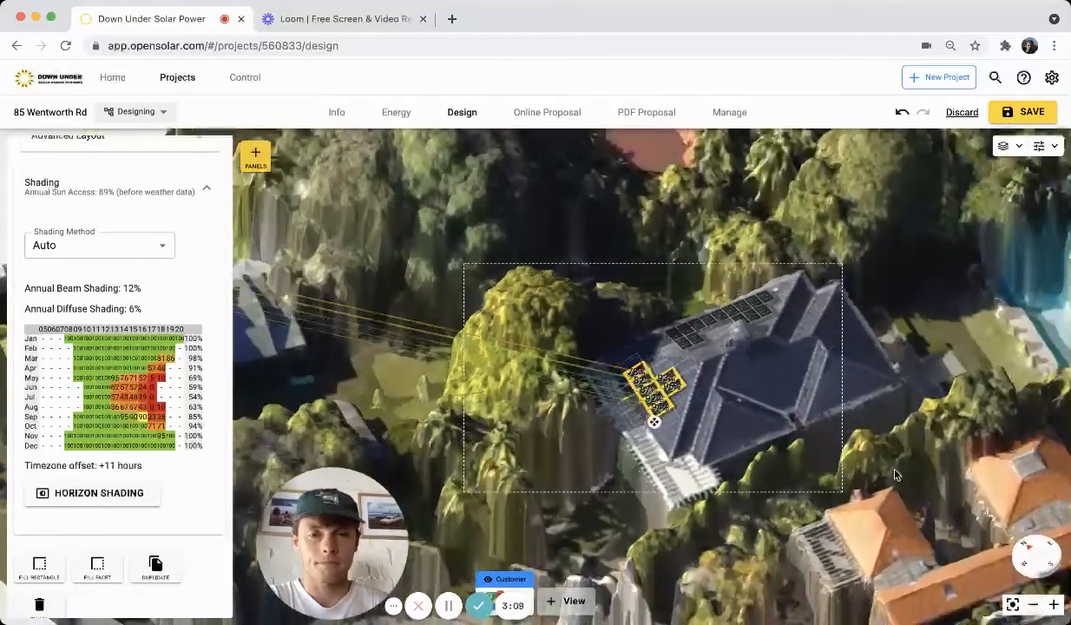
{"action": "left_click_drag", "start_coordinate": [831, 450], "coordinate": [801, 455]}
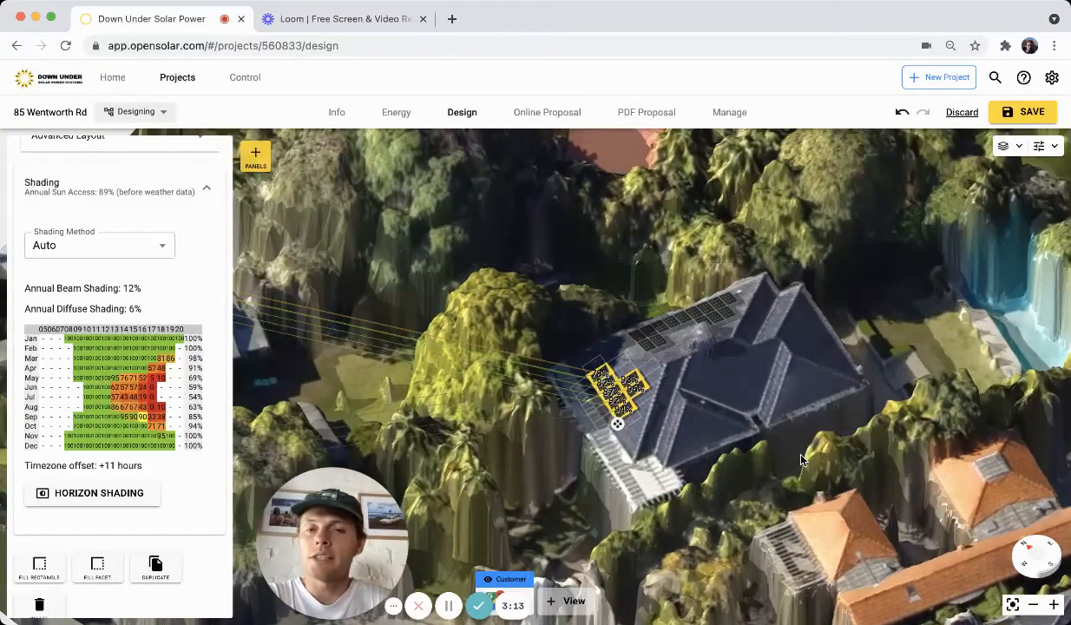
Return to the system summary and review its output figures and system-loss breakdown.
{"action": "scroll", "coordinate": [189, 265], "scroll_direction": "up", "scroll_amount": 3}
{"action": "left_click", "coordinate": [201, 254]}
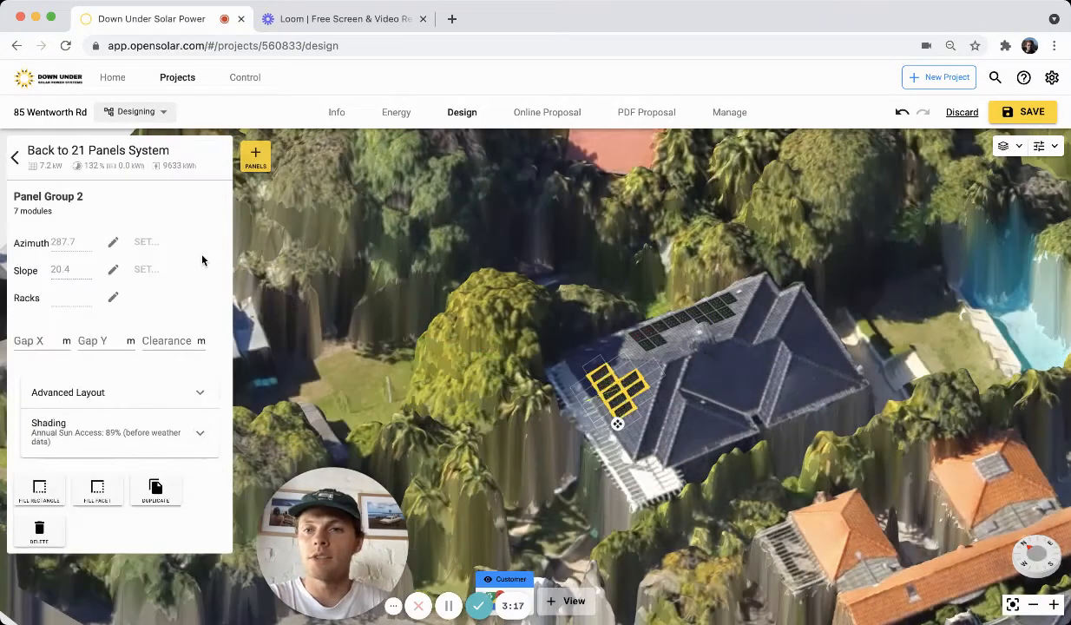
{"action": "left_click", "coordinate": [13, 159]}
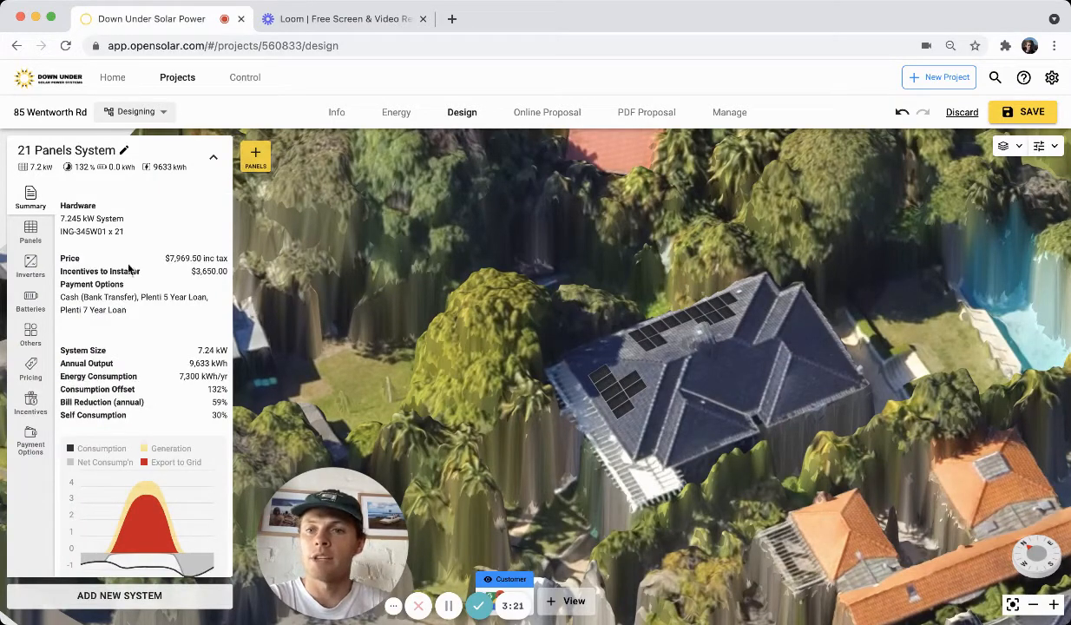
{"action": "scroll", "coordinate": [130, 273], "scroll_direction": "down", "scroll_amount": 3}
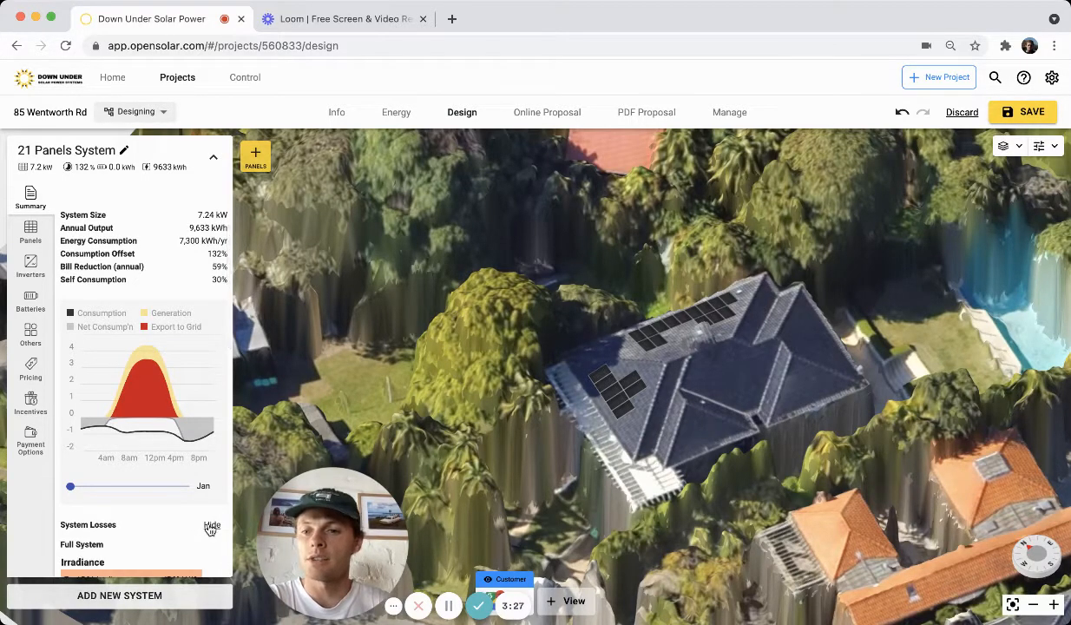
{"action": "scroll", "coordinate": [211, 528], "scroll_direction": "down", "scroll_amount": 5}
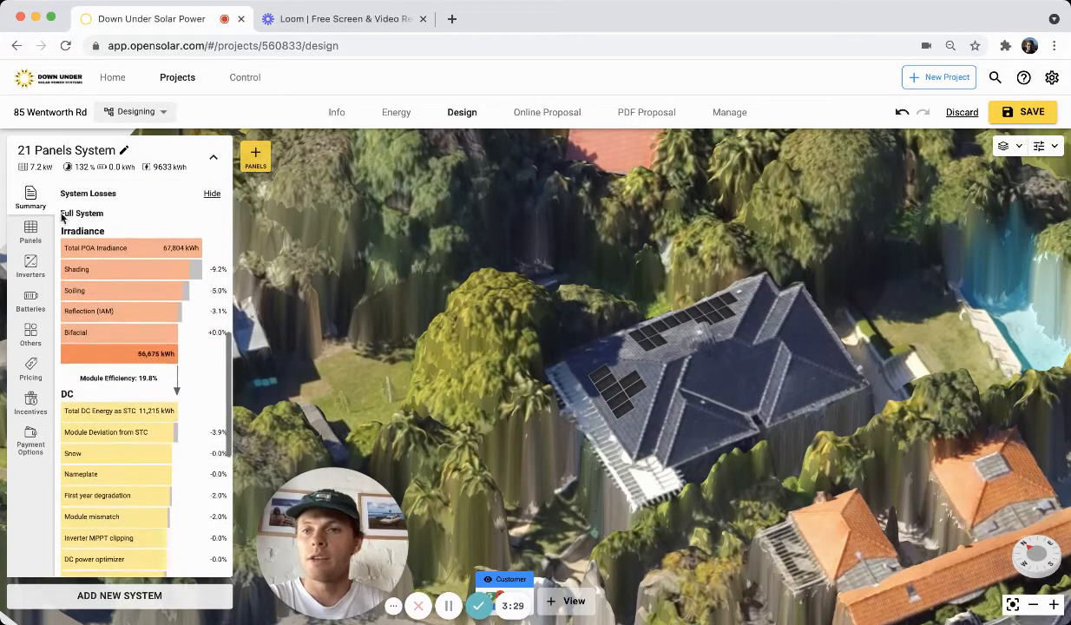
{"action": "scroll", "coordinate": [131, 390], "scroll_direction": "down", "scroll_amount": 5}
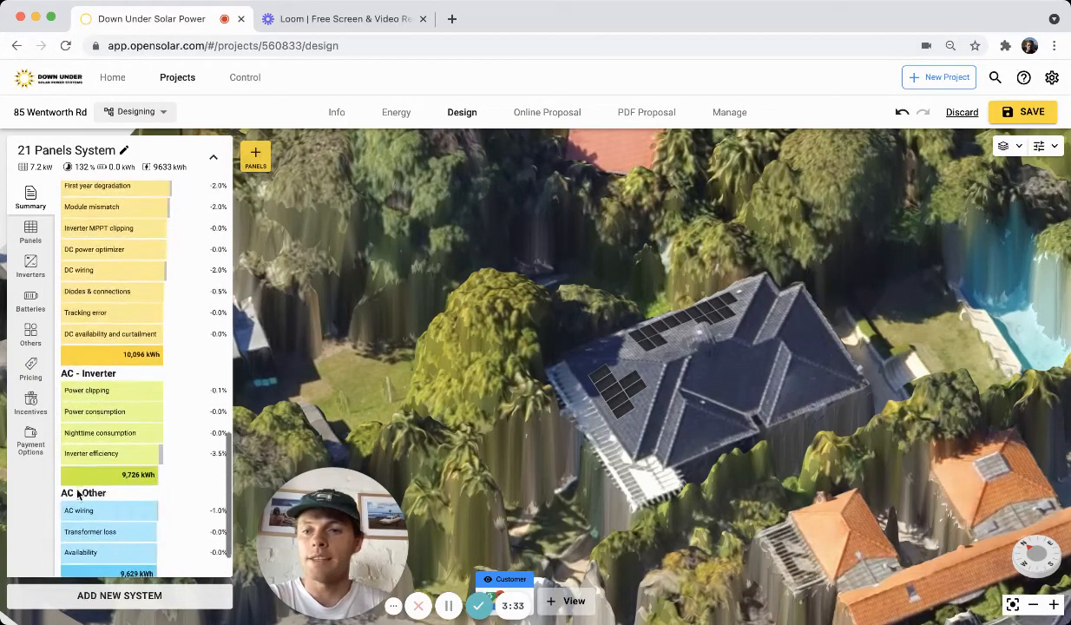
{"action": "scroll", "coordinate": [77, 494], "scroll_direction": "down", "scroll_amount": 2}
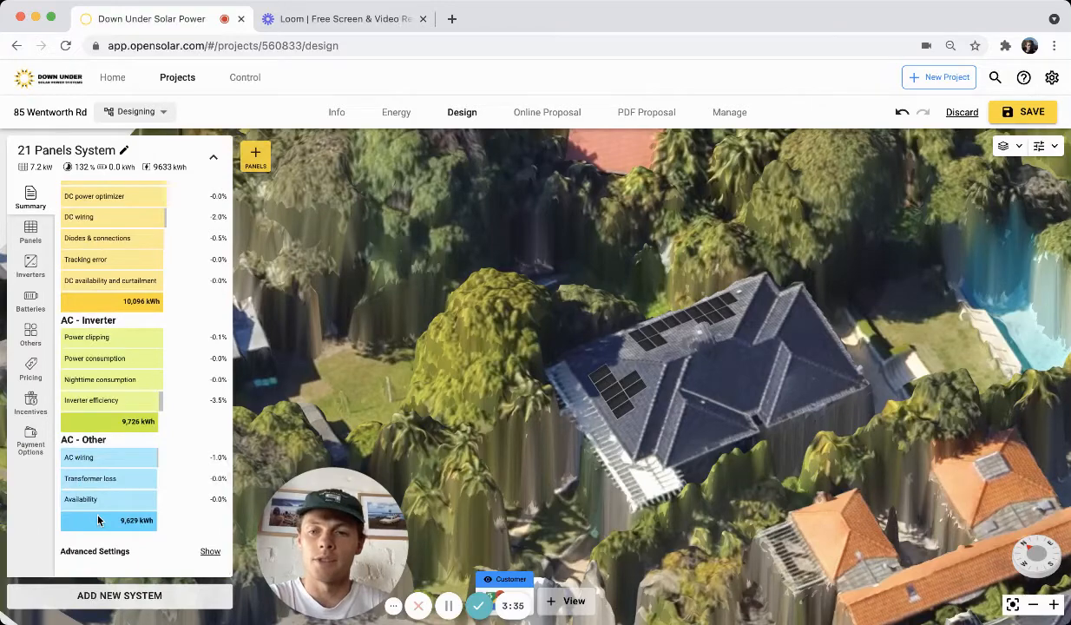
{"action": "scroll", "coordinate": [116, 468], "scroll_direction": "up", "scroll_amount": 1}
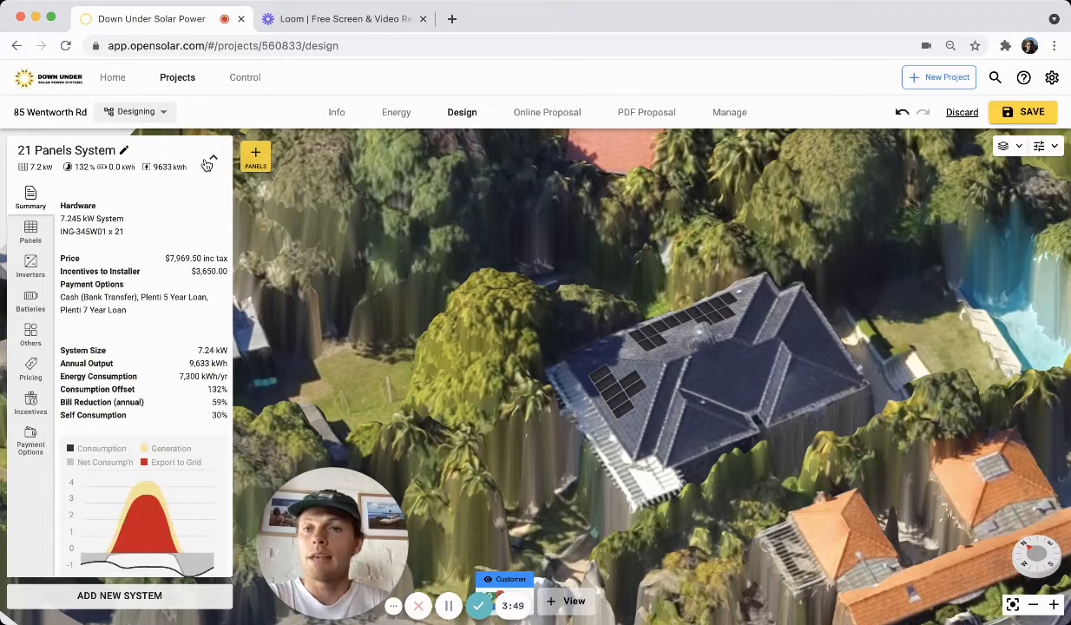
Collapse the system details panel to view the full roof layout.
{"action": "left_click", "coordinate": [212, 160]}
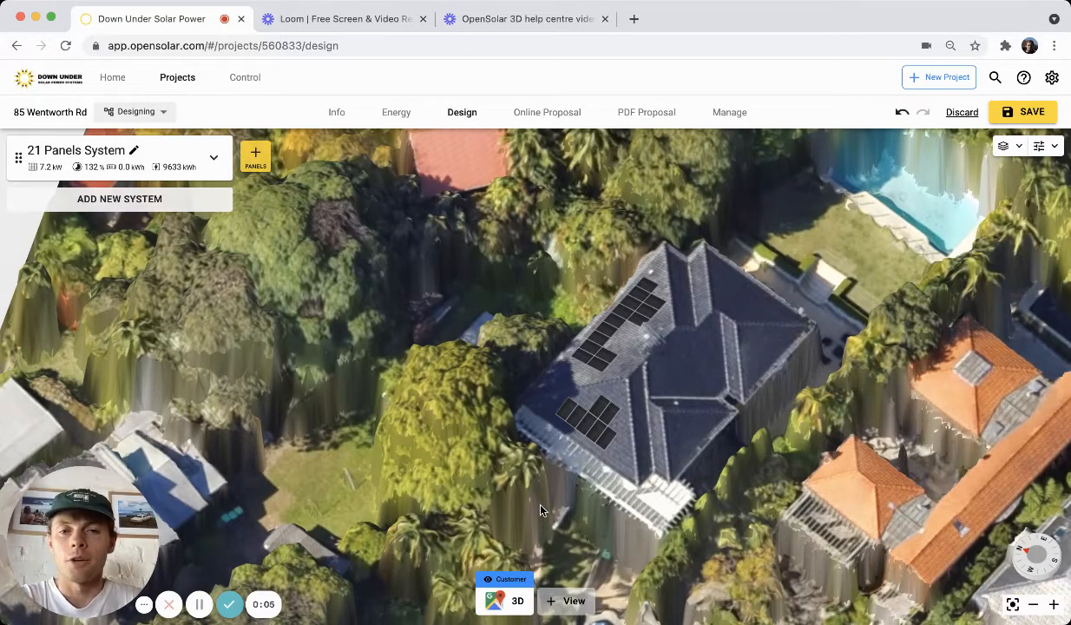
{"action": "right_click_drag", "start_coordinate": [540, 510], "coordinate": [695, 492]}
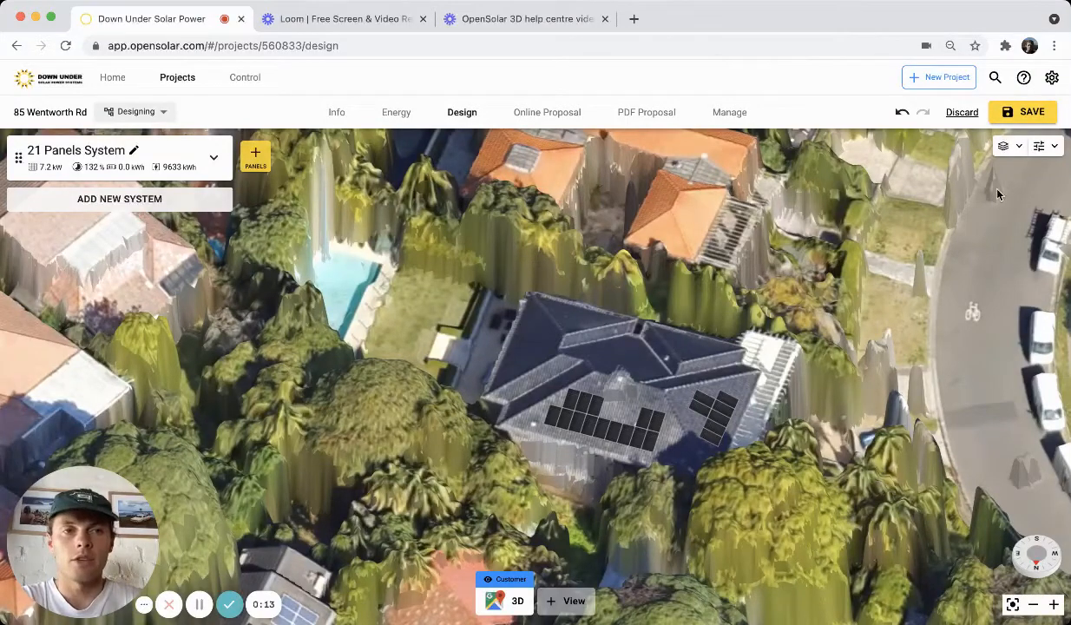
Place an obstruction on the roof between the two panel groups and set its shape to cube.
{"action": "left_click", "coordinate": [1047, 150]}
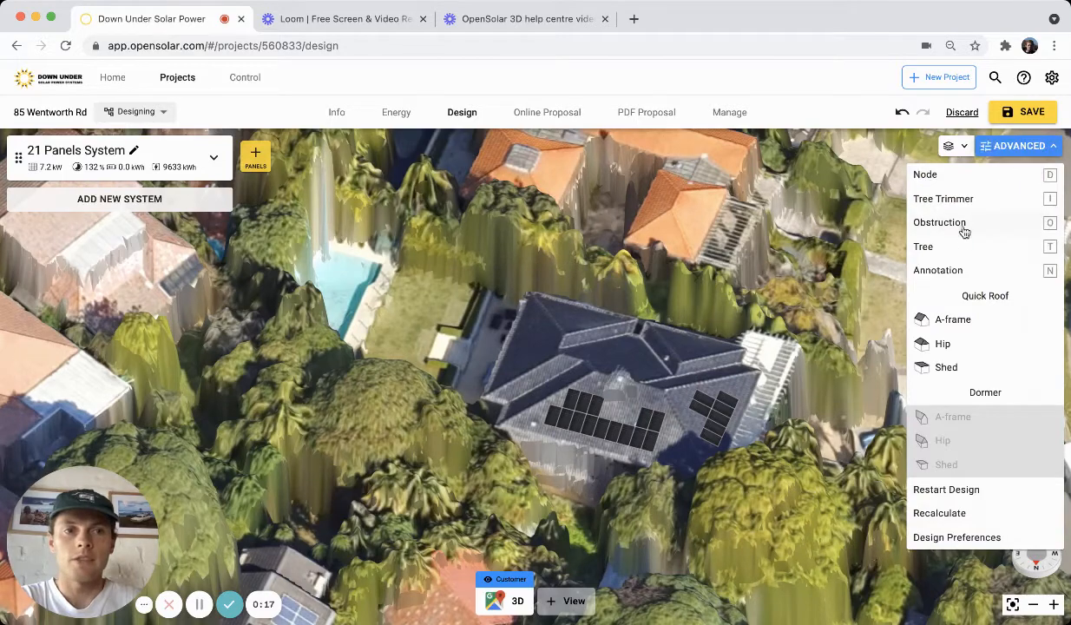
{"action": "left_click", "coordinate": [1021, 224]}
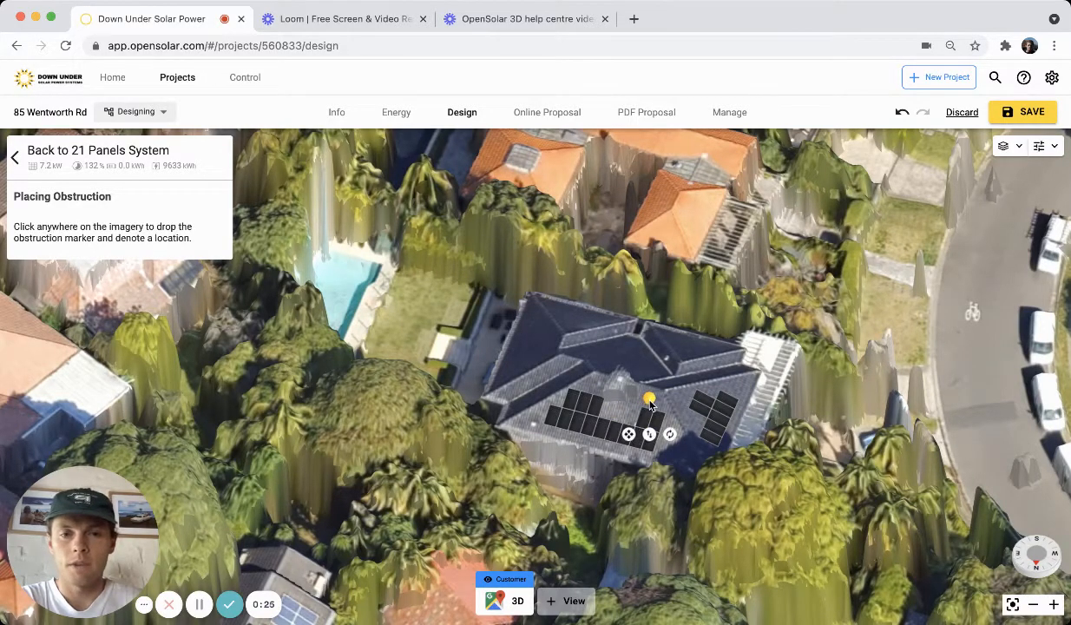
{"action": "left_click", "coordinate": [649, 404]}
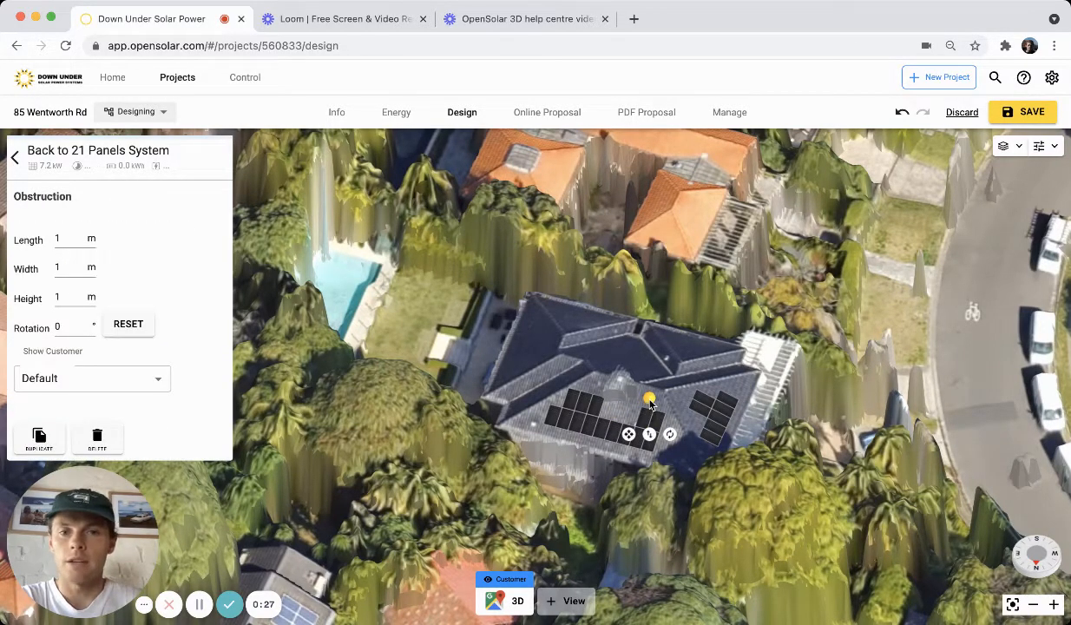
{"action": "right_click", "coordinate": [650, 403]}
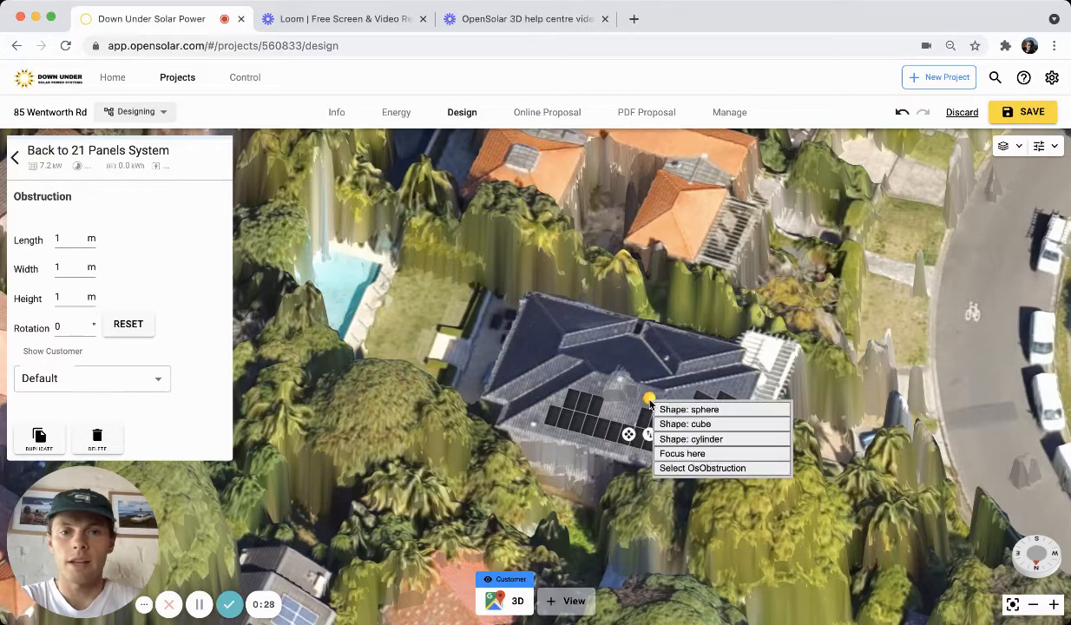
{"action": "left_click", "coordinate": [694, 425]}
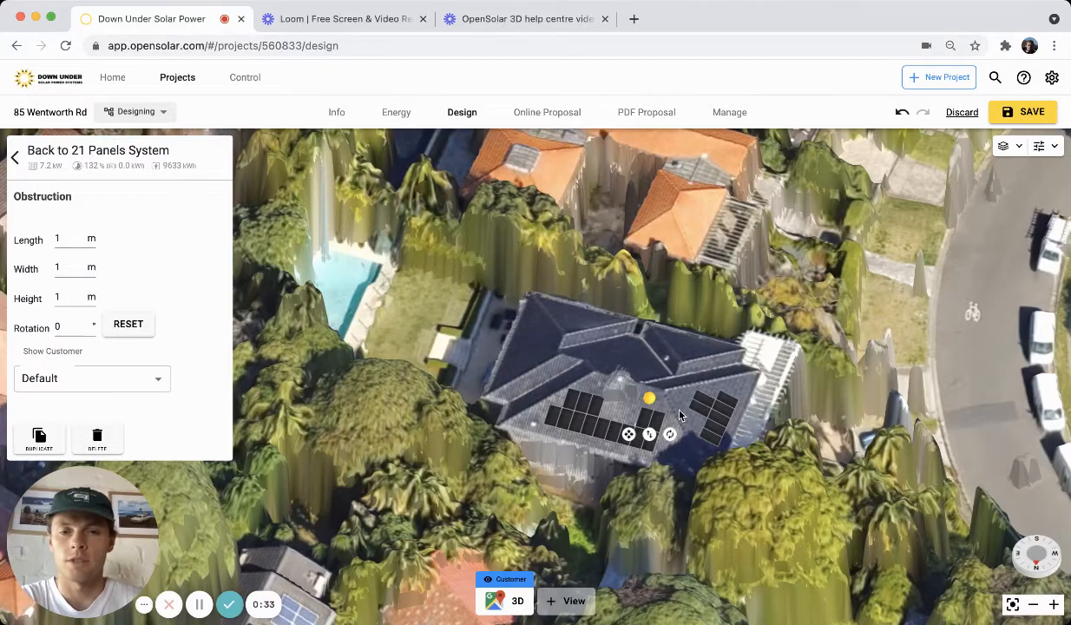
Set the obstruction's length to 4 m, width to 3 m and height to 4 m.
{"action": "right_click_drag", "start_coordinate": [680, 415], "coordinate": [628, 409]}
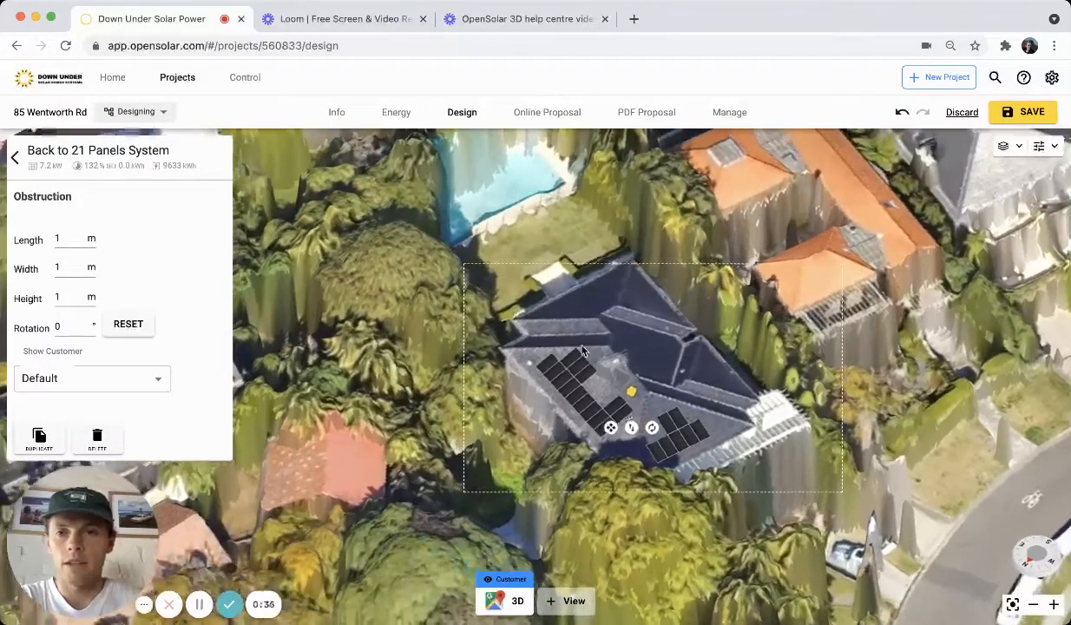
{"action": "double_click", "coordinate": [82, 238]}
{"action": "type", "text": "2"}
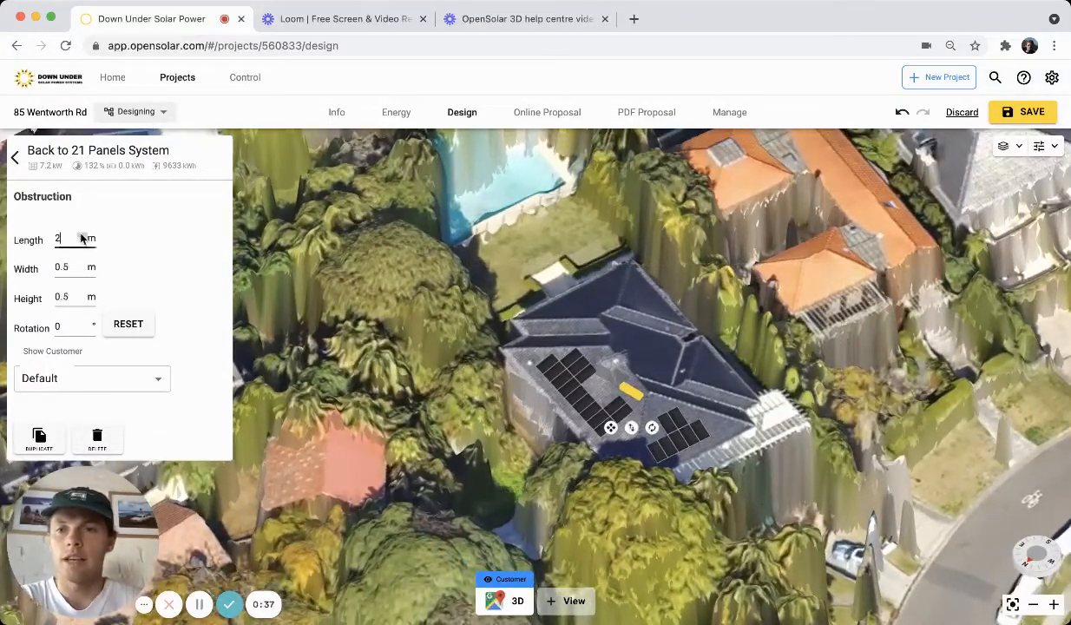
{"action": "key", "text": "BackSpace"}
{"action": "type", "text": "4"}
{"action": "double_click", "coordinate": [82, 266]}
{"action": "type", "text": "2"}
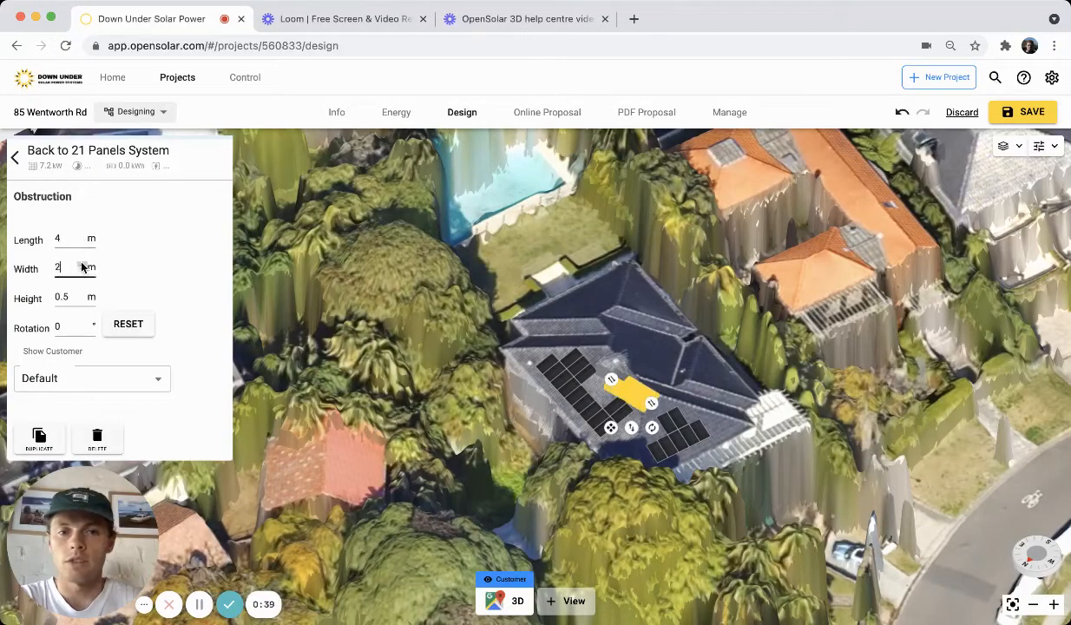
{"action": "key", "text": "BackSpace"}
{"action": "type", "text": "3"}
{"action": "double_click", "coordinate": [82, 297]}
{"action": "type", "text": "4"}
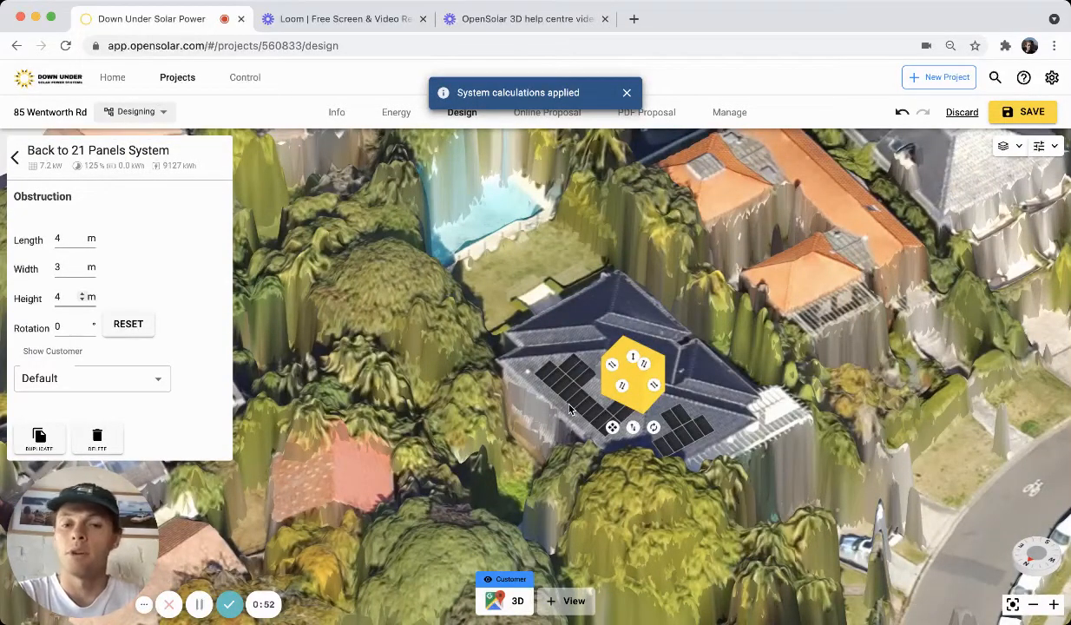
{"action": "left_click", "coordinate": [509, 451]}
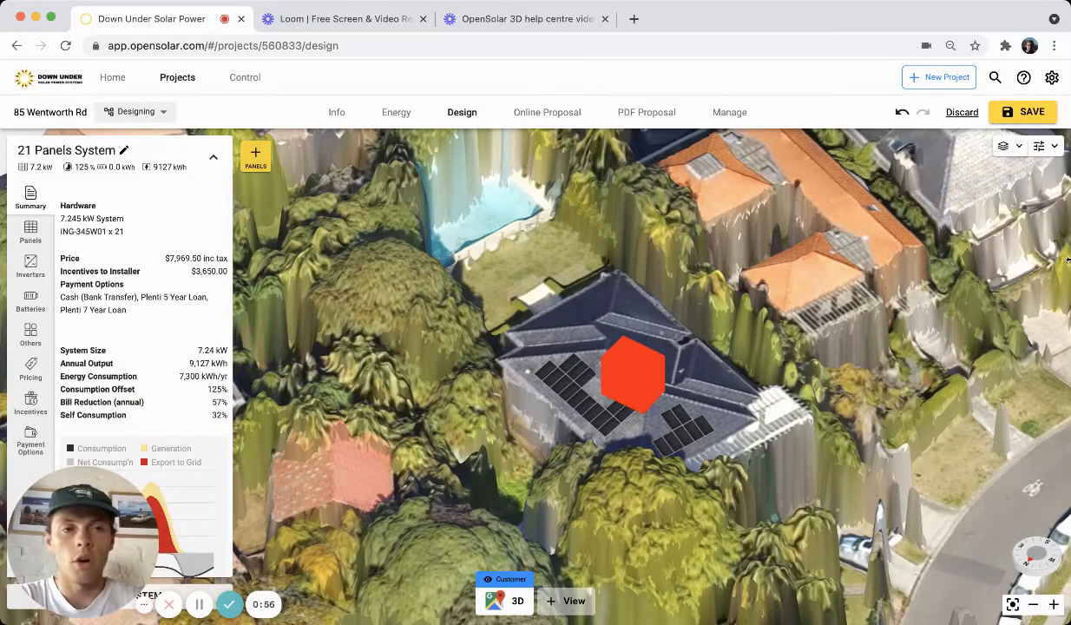
Add a tree in front of the house below the panels and set its height to 14 m.
{"action": "left_click", "coordinate": [1046, 147]}
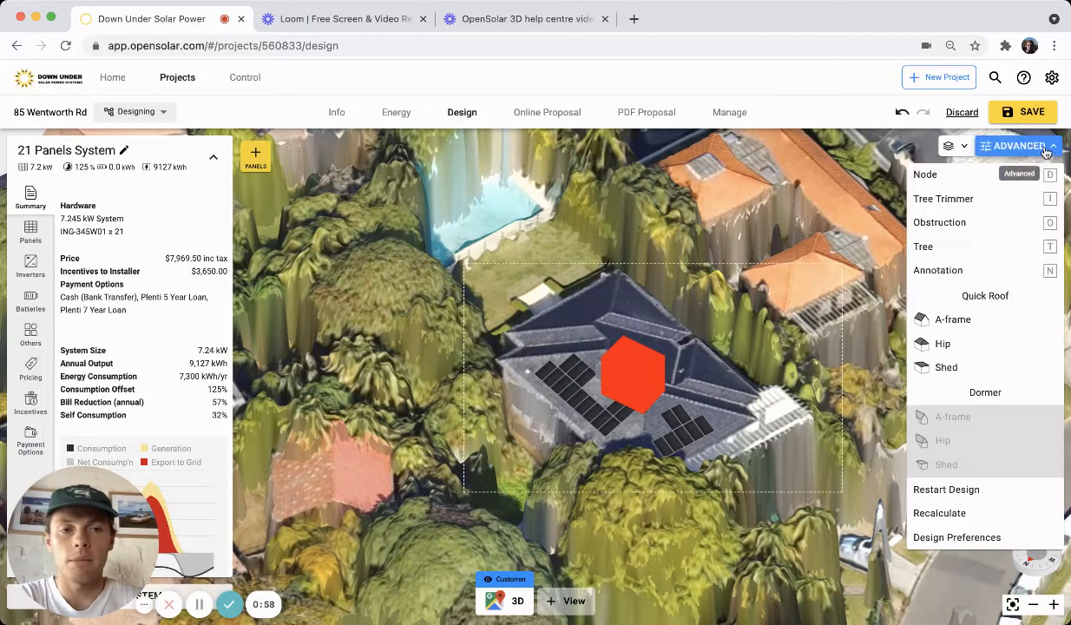
{"action": "left_click", "coordinate": [979, 249]}
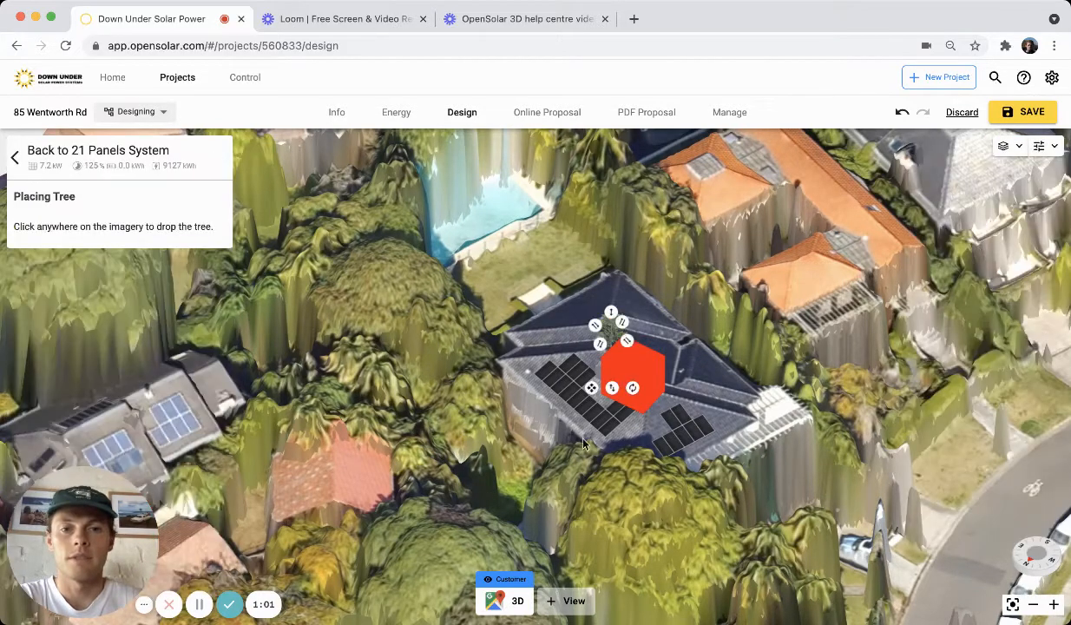
{"action": "left_click", "coordinate": [516, 482]}
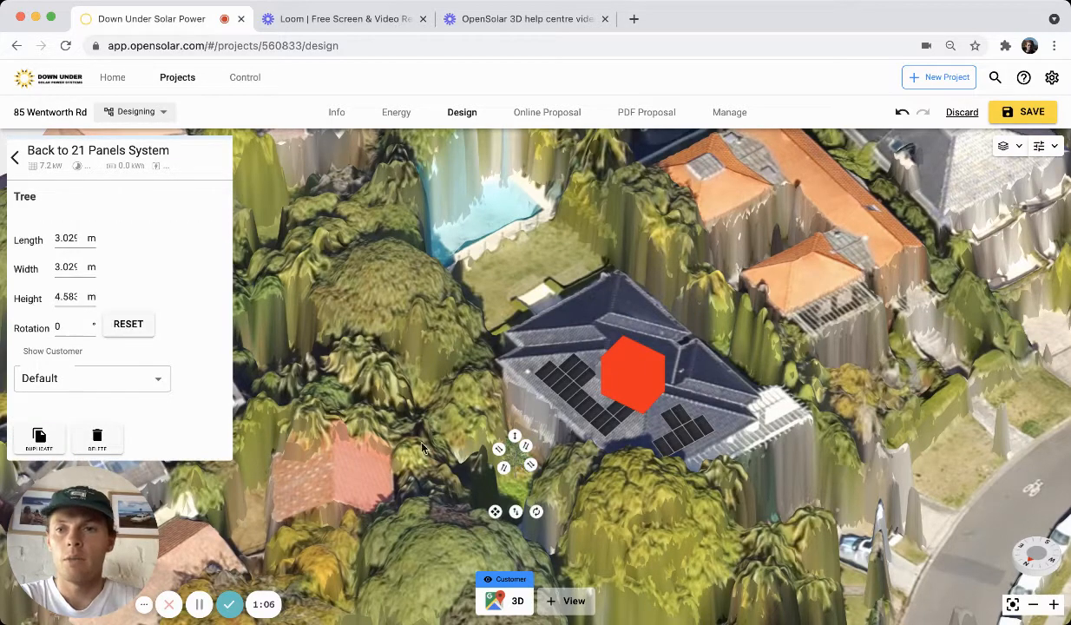
{"action": "double_click", "coordinate": [80, 296]}
{"action": "type", "text": "12"}
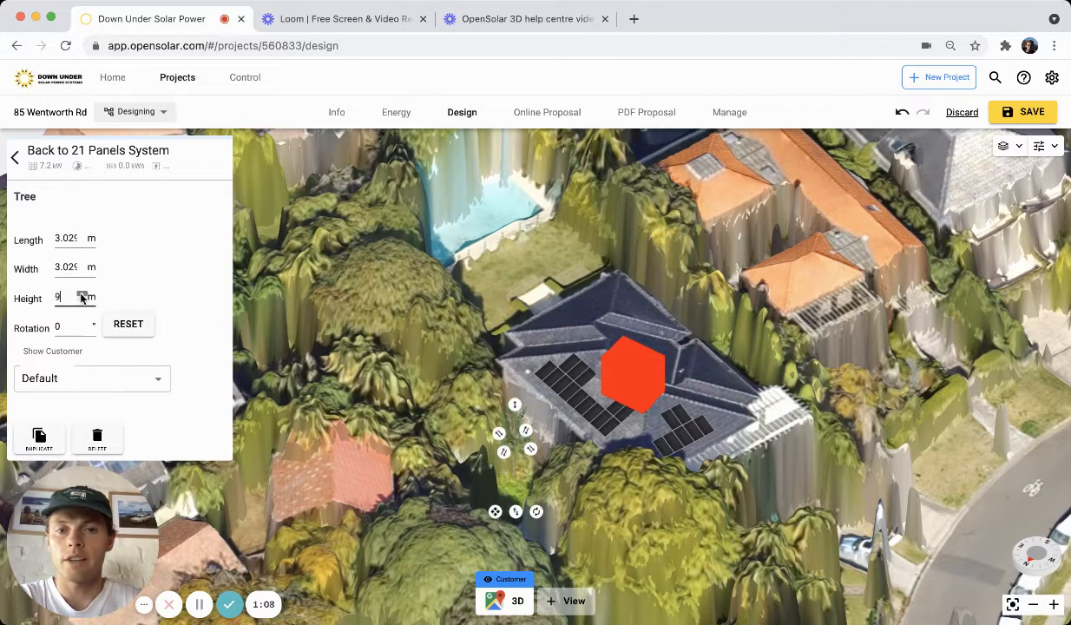
{"action": "left_click", "coordinate": [82, 294]}
{"action": "left_click", "coordinate": [82, 295]}
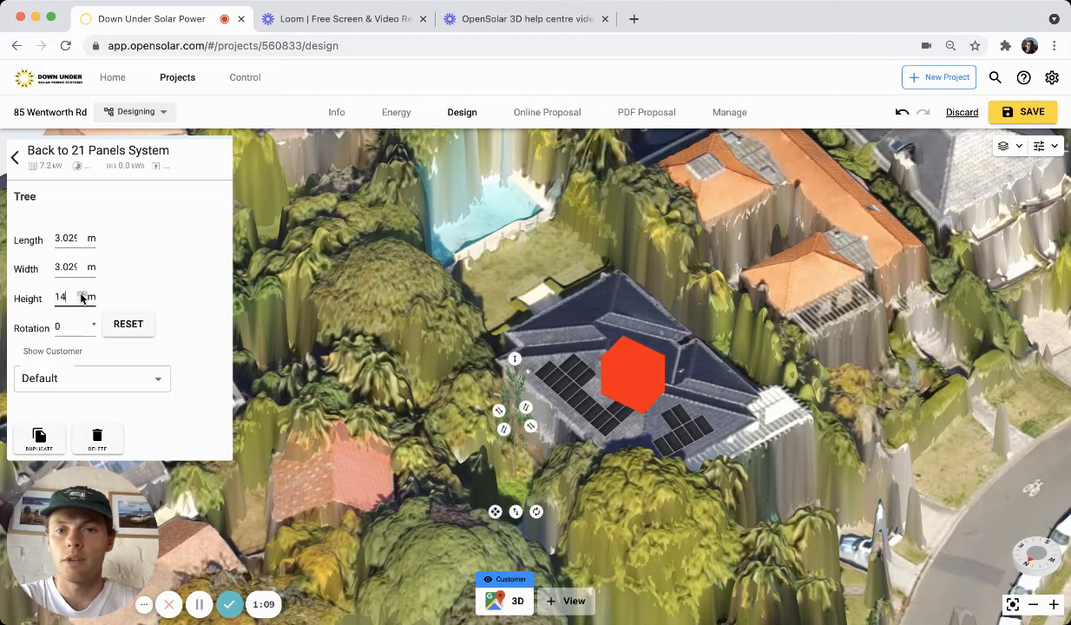
Change the tree's type to Oak and set its height to 40 m.
{"action": "right_click", "coordinate": [517, 445]}
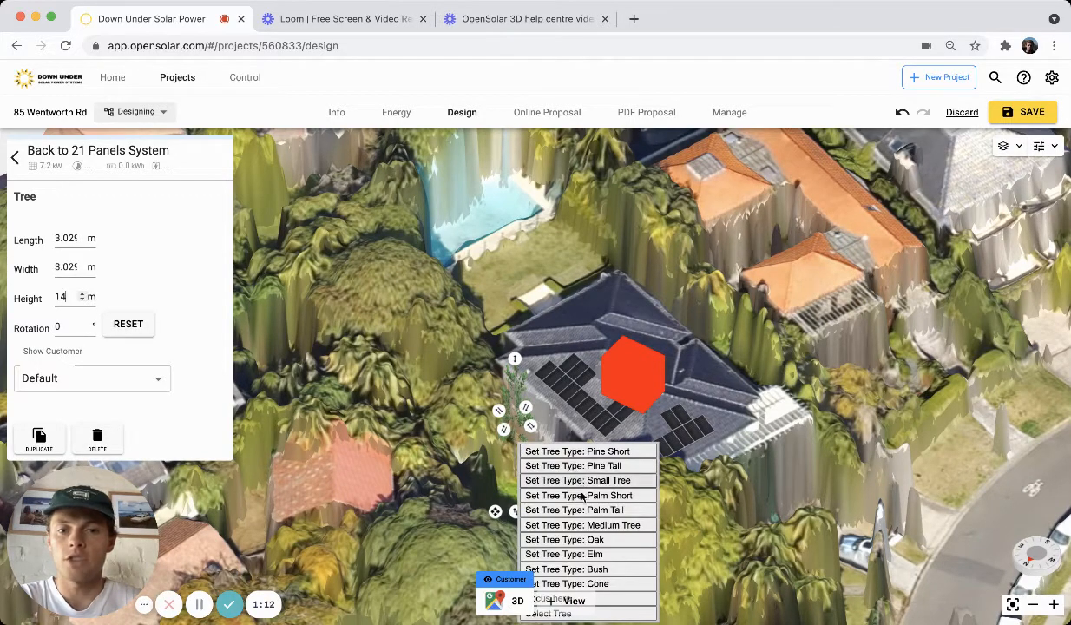
{"action": "left_click", "coordinate": [578, 539]}
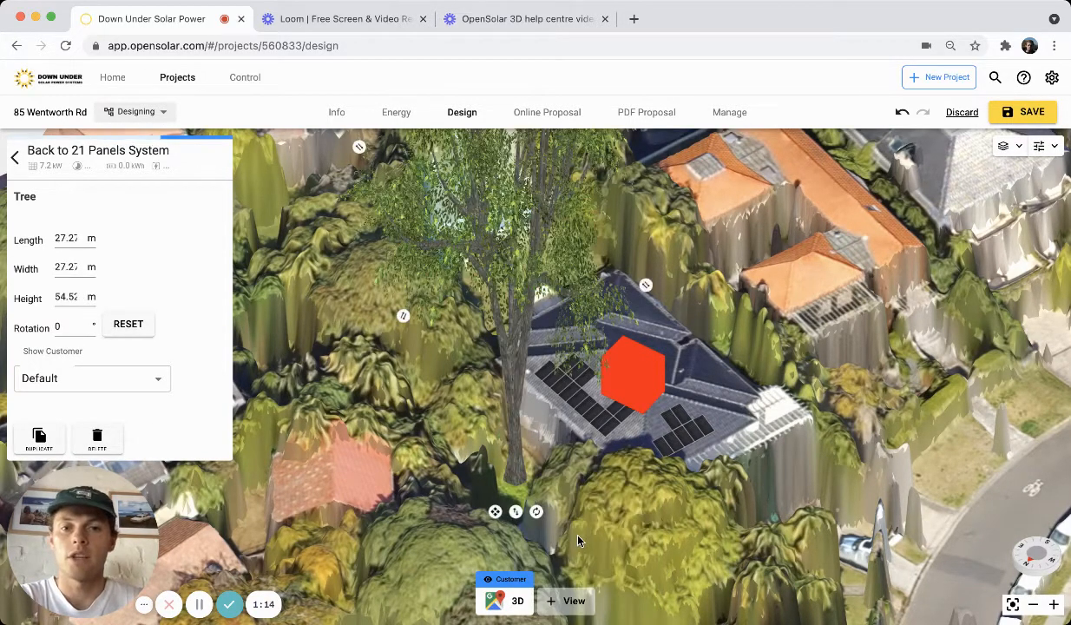
{"action": "mouse_move", "coordinate": [582, 476]}
{"action": "right_mouse_down"}
{"action": "mouse_move", "coordinate": [551, 457]}
{"action": "mouse_move", "coordinate": [522, 460]}
{"action": "mouse_move", "coordinate": [511, 442]}
{"action": "mouse_move", "coordinate": [555, 450]}
{"action": "mouse_move", "coordinate": [595, 476]}
{"action": "right_mouse_up"}
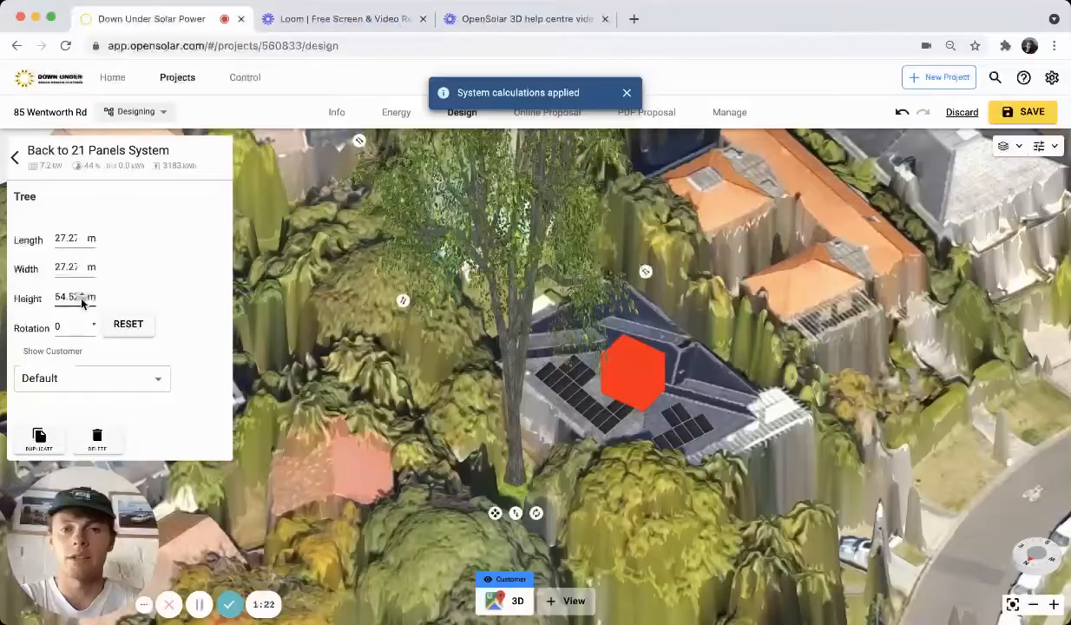
{"action": "left_click", "coordinate": [82, 301]}
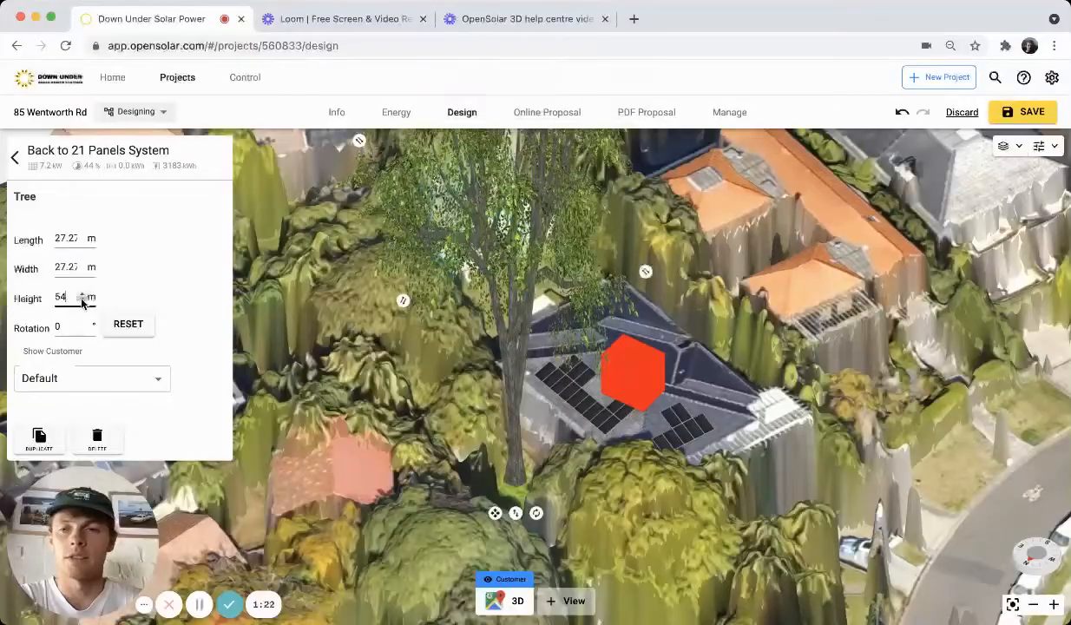
{"action": "left_click", "coordinate": [81, 300]}
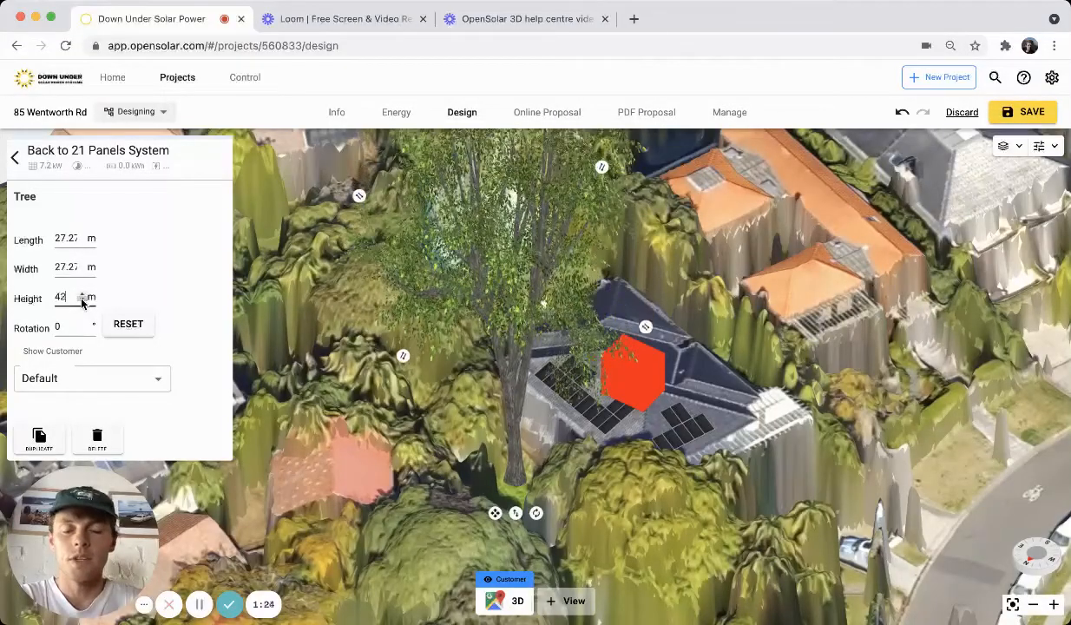
{"action": "right_click_drag", "start_coordinate": [664, 412], "coordinate": [569, 454]}
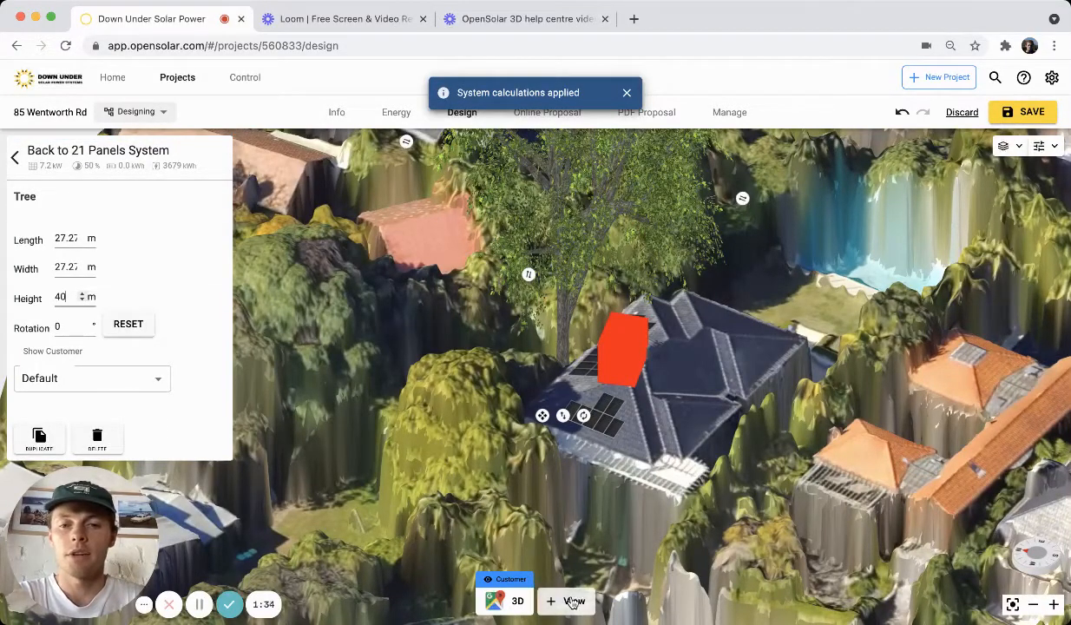
Add a new view using Google imagery facing South.
{"action": "left_click", "coordinate": [572, 602]}
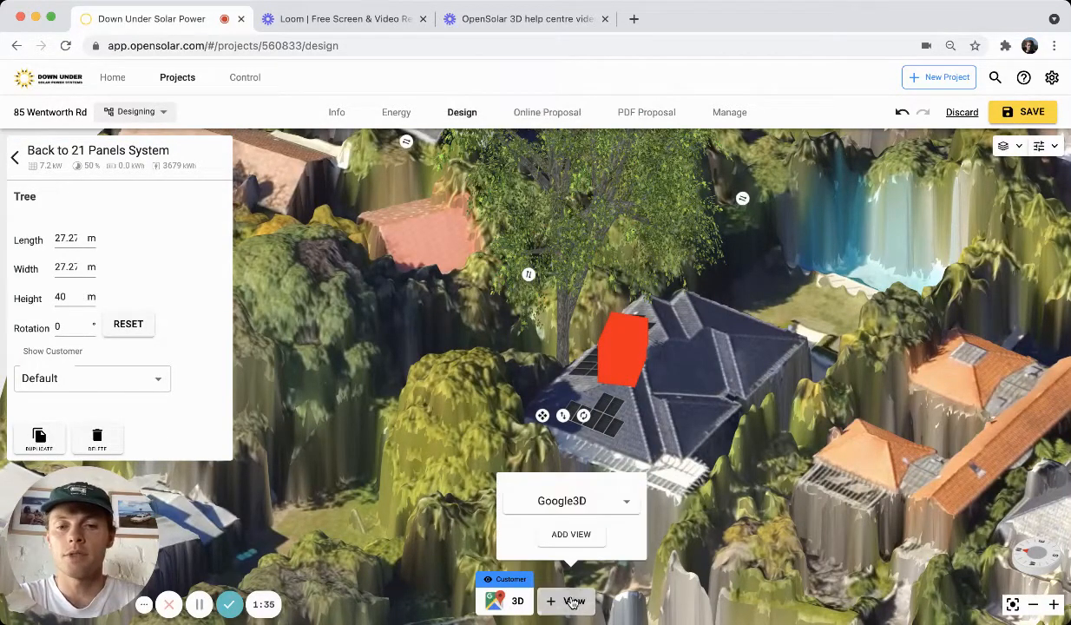
{"action": "left_click", "coordinate": [617, 503]}
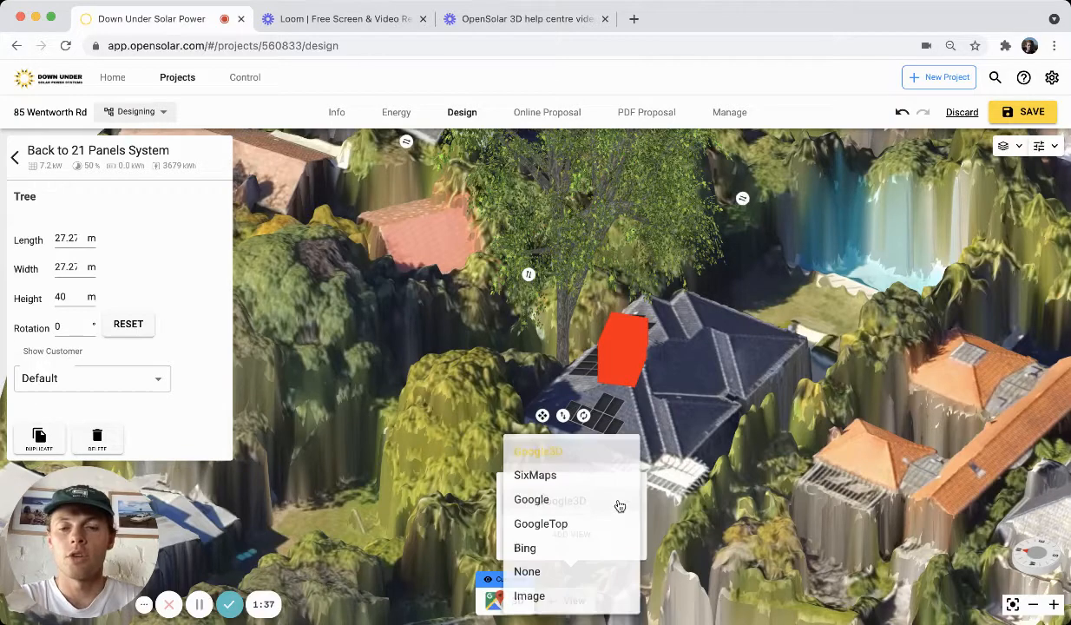
{"action": "left_click", "coordinate": [529, 505]}
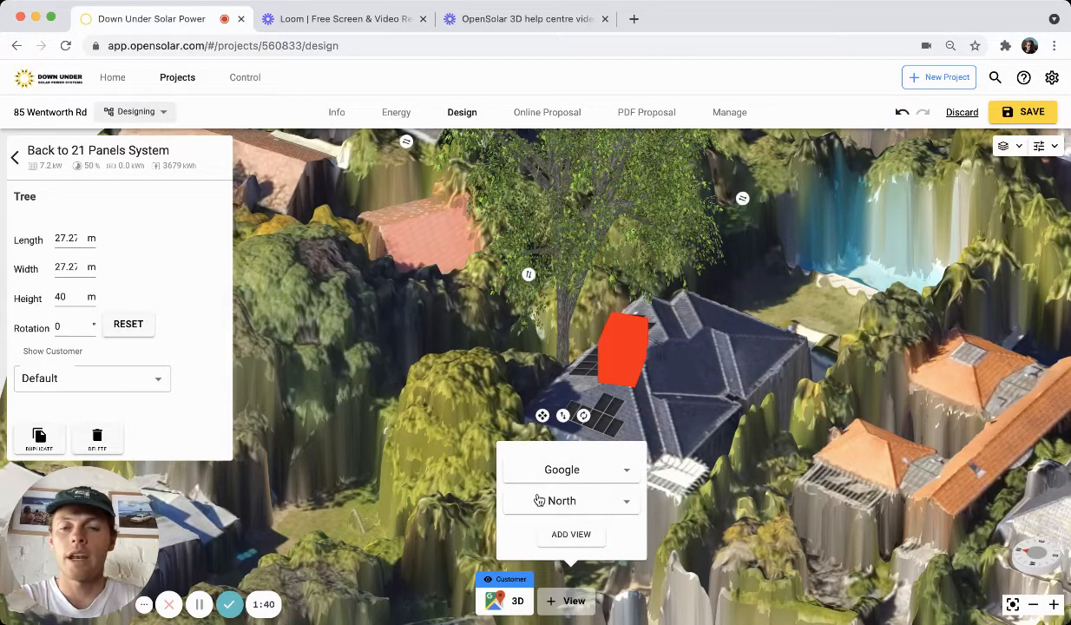
{"action": "left_click", "coordinate": [584, 506]}
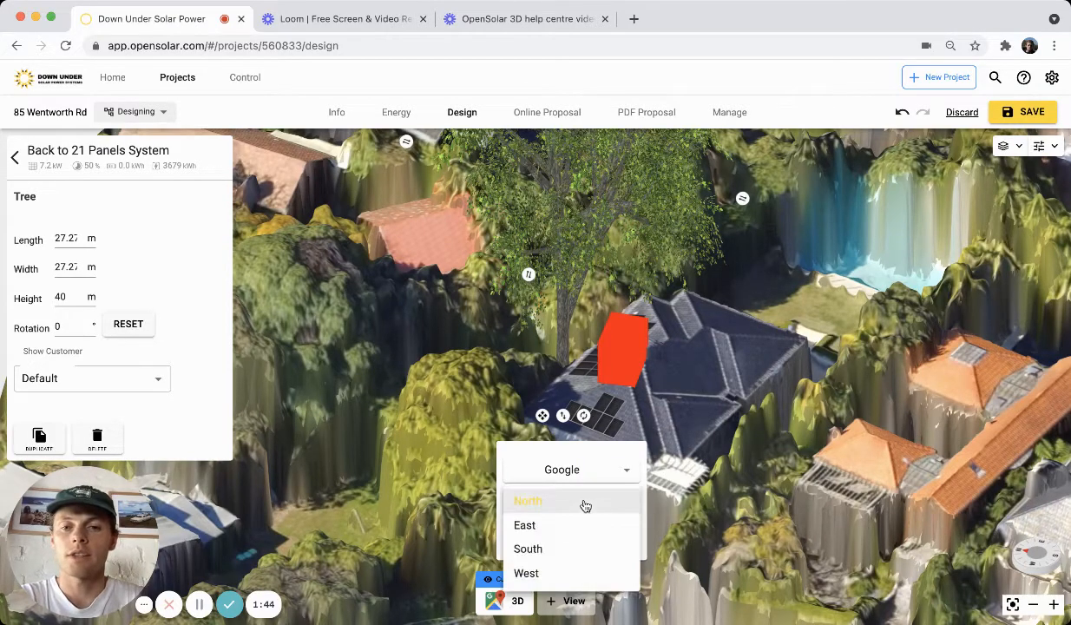
{"action": "left_click", "coordinate": [568, 556]}
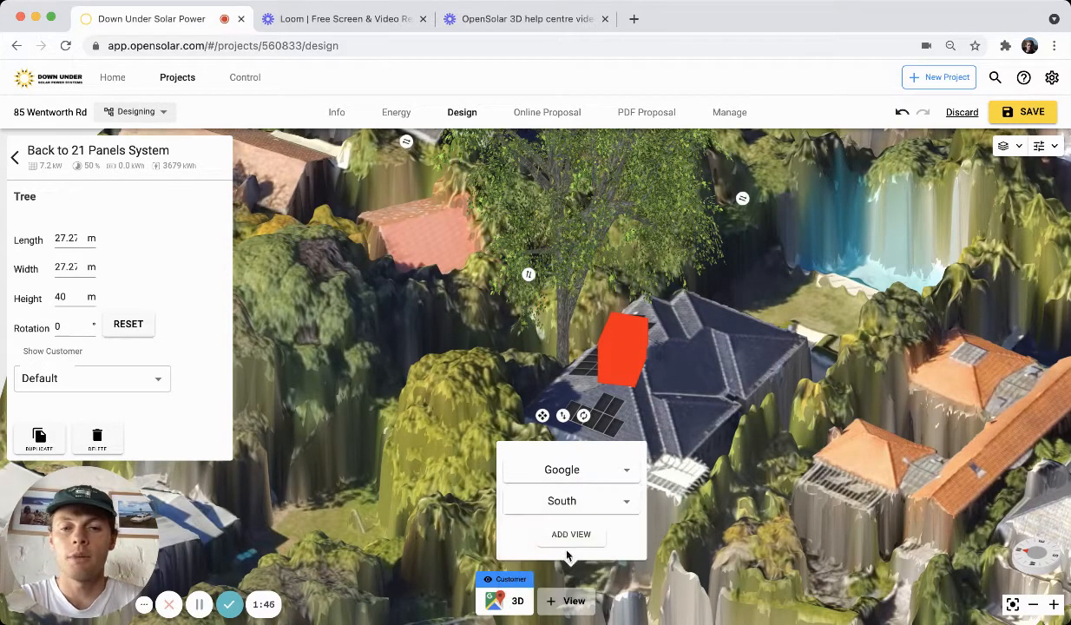
{"action": "left_click", "coordinate": [578, 546]}
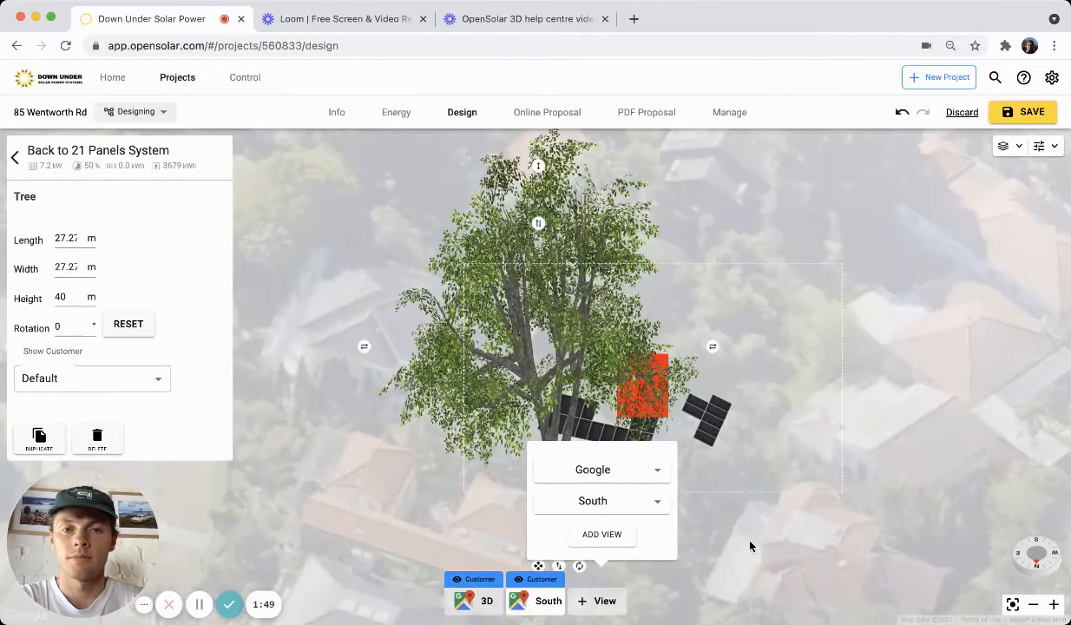
Delete the tree and the cube obstruction from the design.
{"action": "left_click", "coordinate": [751, 545]}
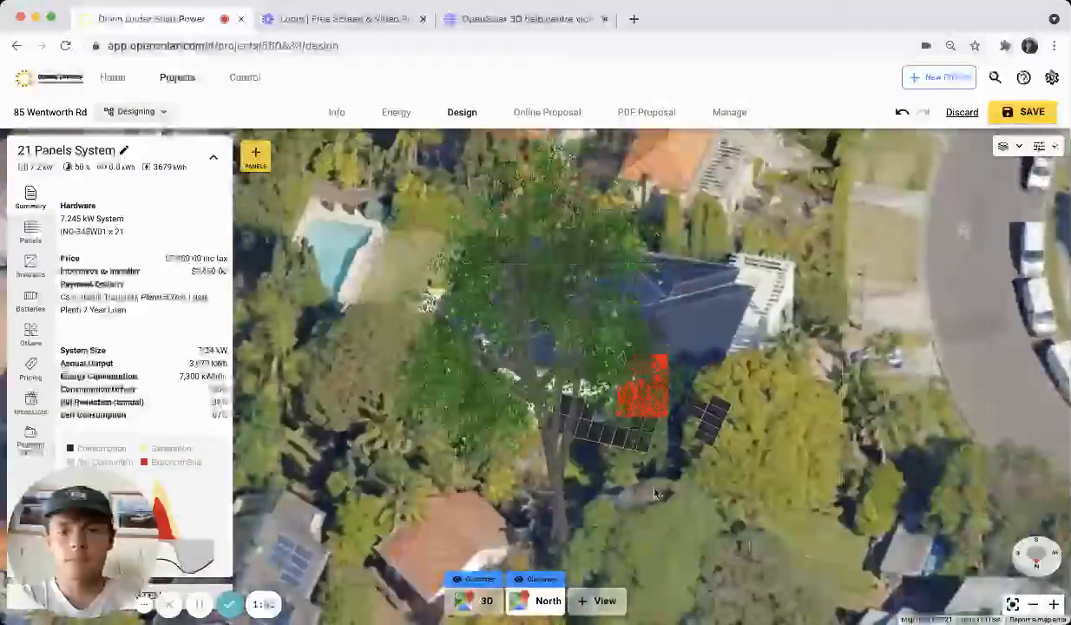
{"action": "left_click", "coordinate": [644, 399]}
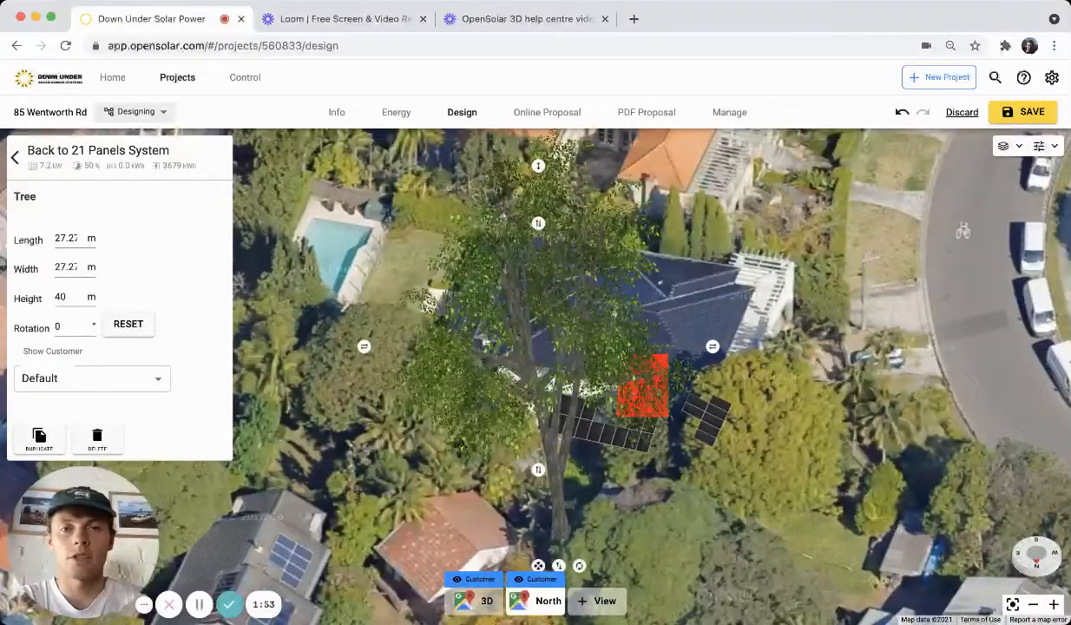
{"action": "key", "text": "Delete"}
{"action": "left_click", "coordinate": [641, 390]}
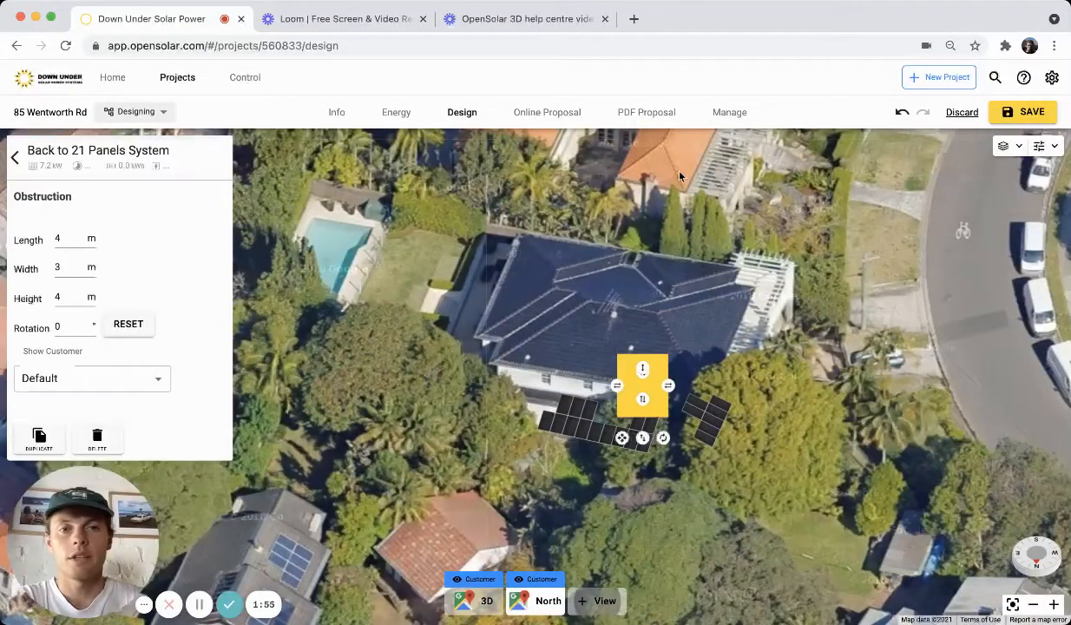
{"action": "key", "text": "Delete"}
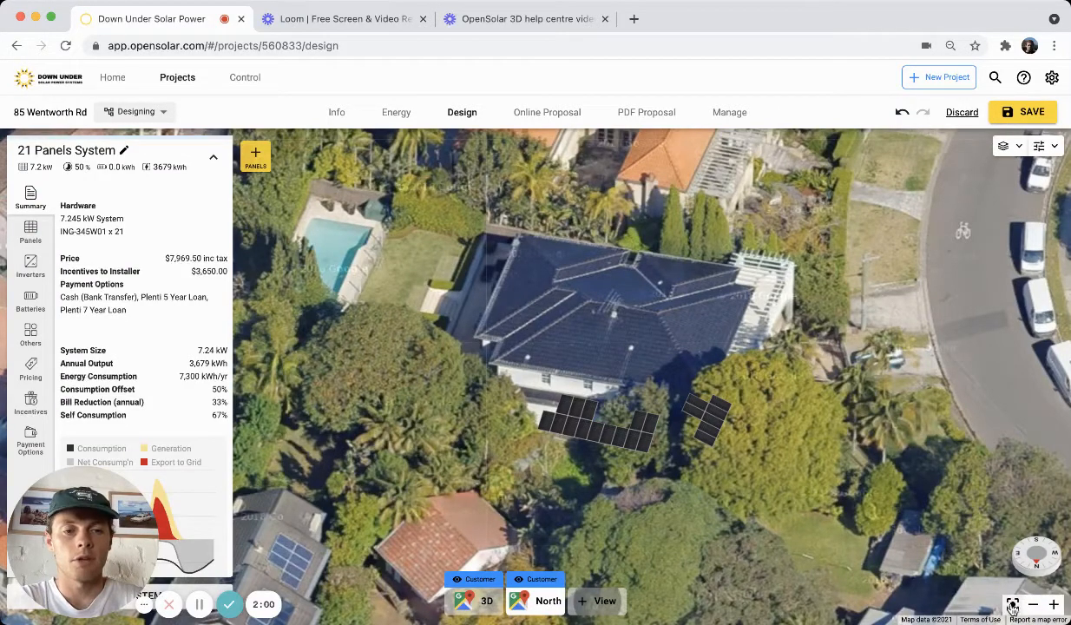
Fit and zoom out the South imagery view, and open that view's settings to inspect them.
{"action": "left_click", "coordinate": [1012, 608]}
{"action": "left_click_drag", "start_coordinate": [880, 353], "coordinate": [876, 429]}
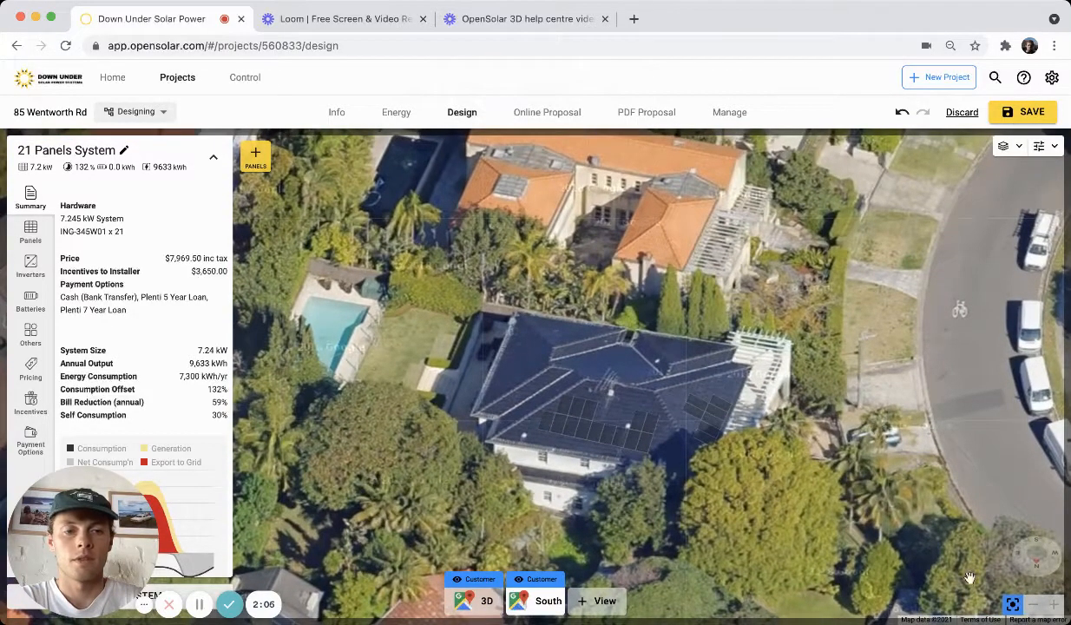
{"action": "left_click", "coordinate": [1012, 605]}
{"action": "left_click_drag", "start_coordinate": [896, 454], "coordinate": [894, 450]}
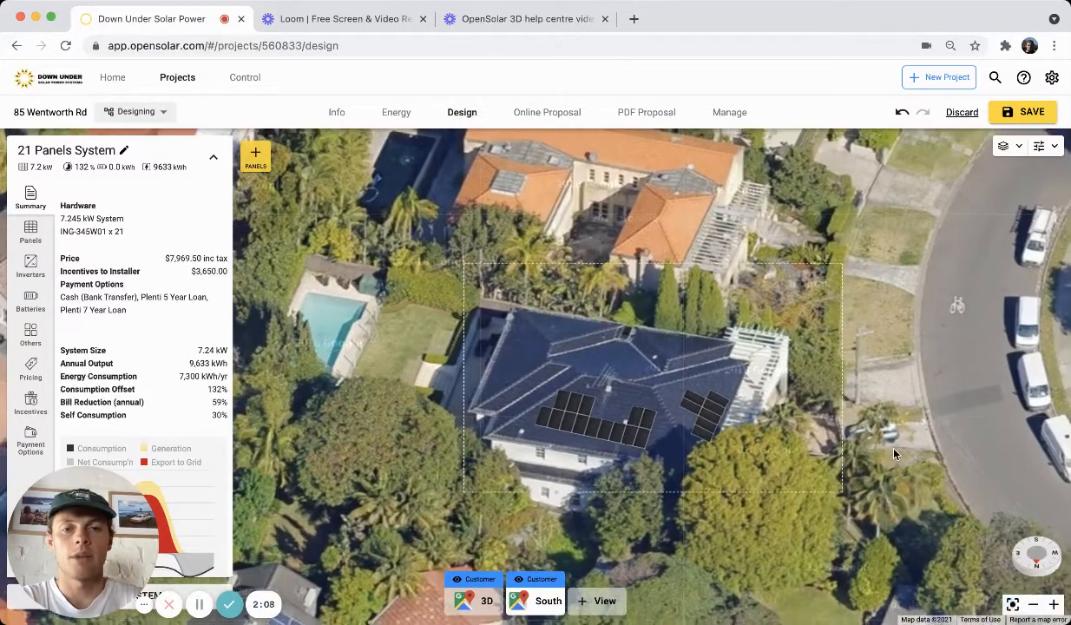
{"action": "left_click", "coordinate": [1034, 605]}
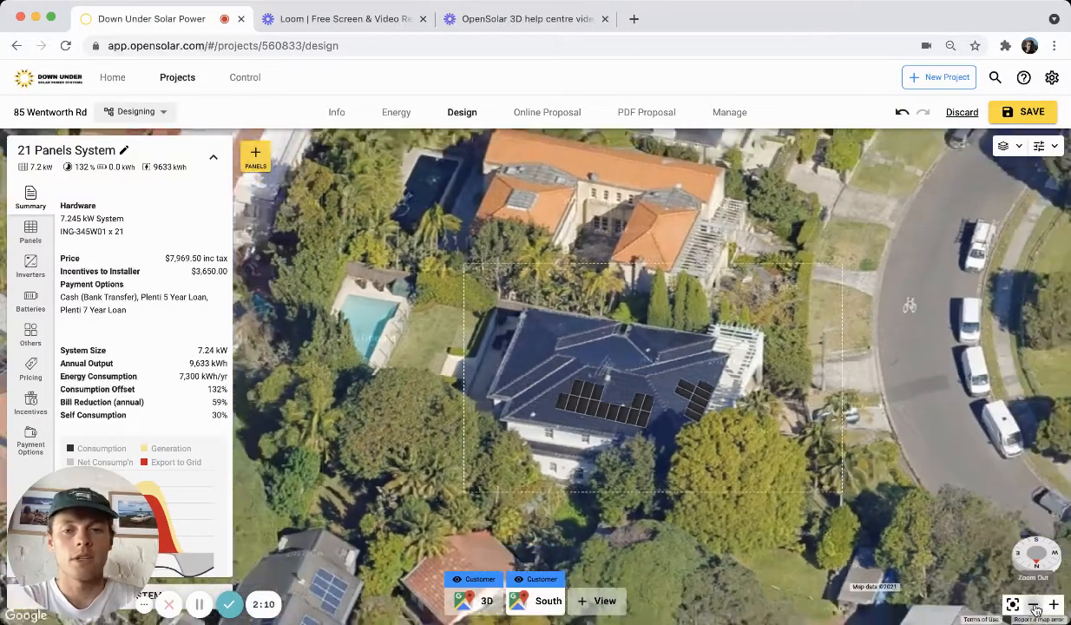
{"action": "left_click", "coordinate": [1033, 605]}
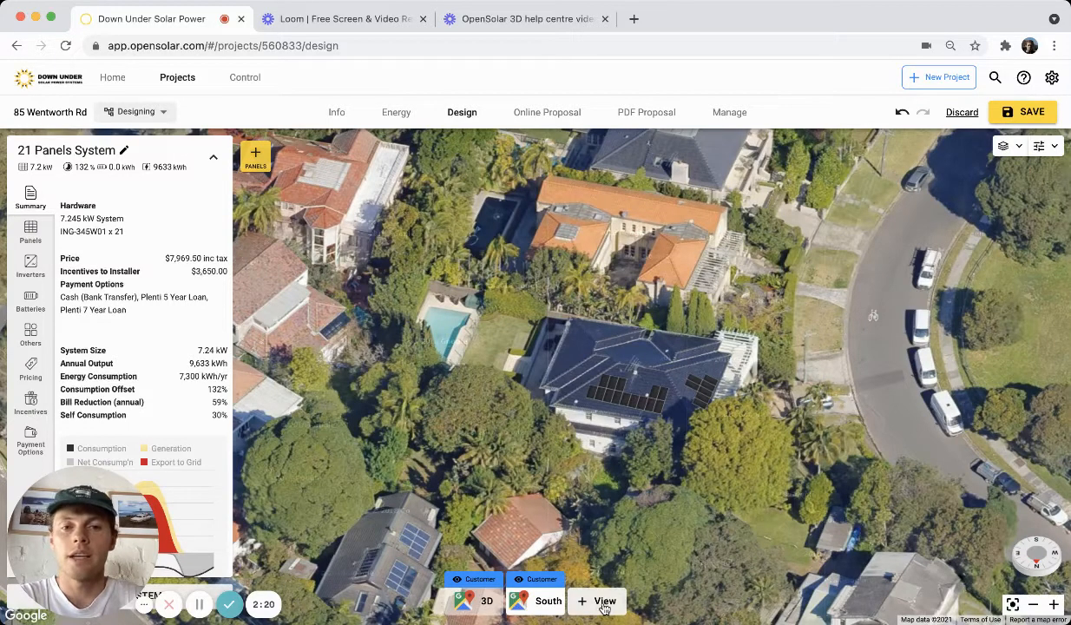
{"action": "left_click", "coordinate": [533, 602]}
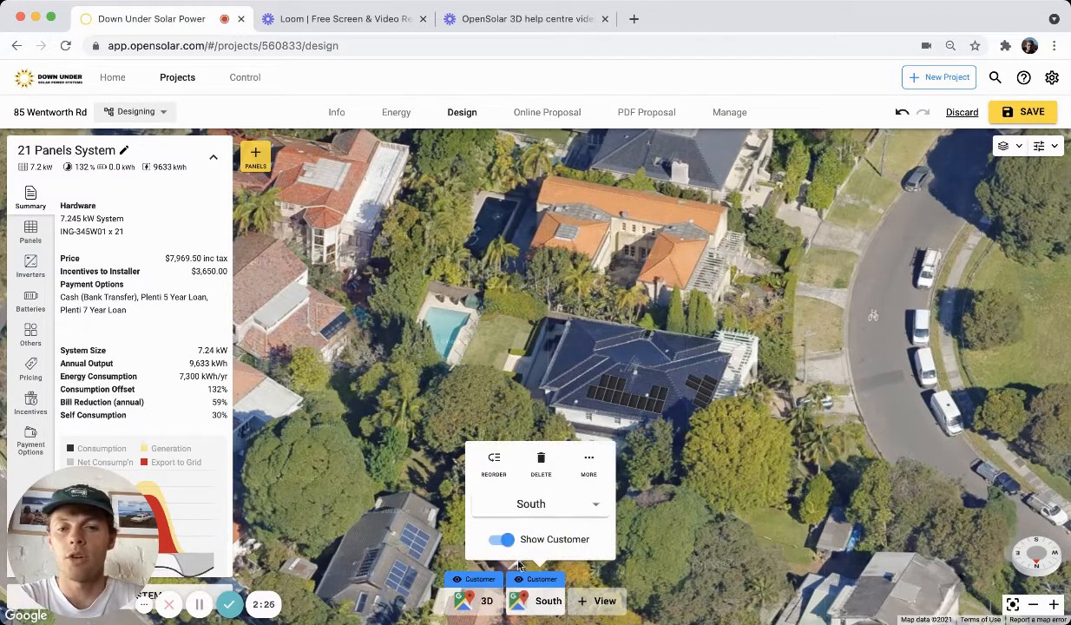
{"action": "left_click", "coordinate": [544, 602]}
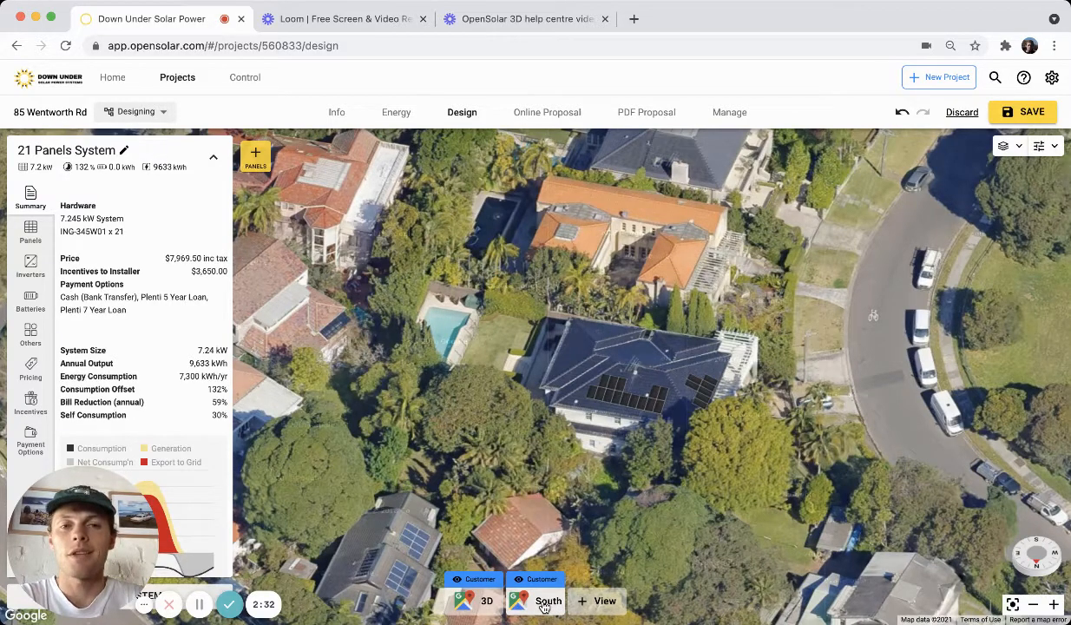